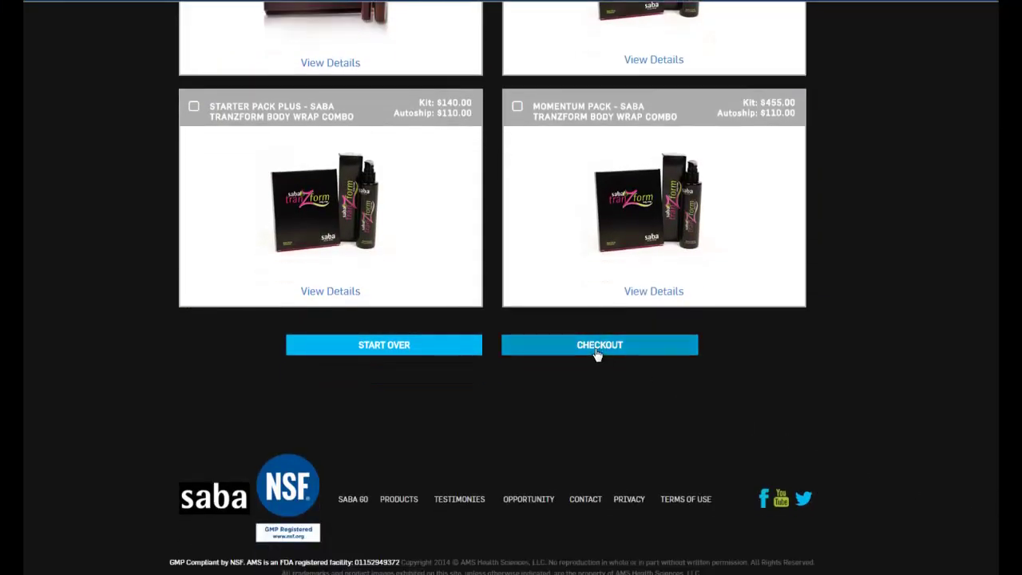
# Check out the Starter Pack and review the cart's regular order and $50.00 SABA ACE G2 autoship
pyautogui.click(598, 345)
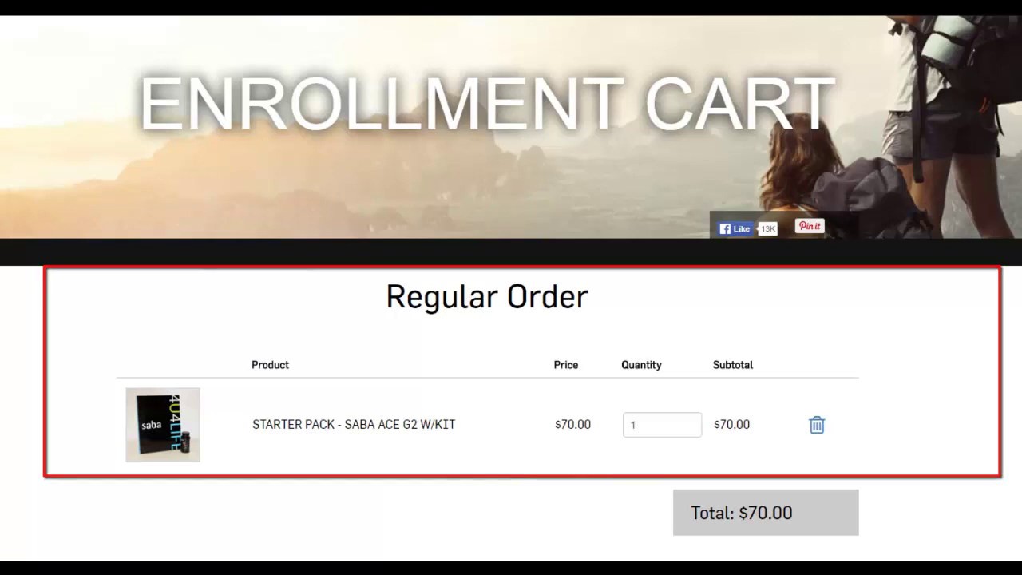
pyautogui.scroll(-3, 511, 288)
pyautogui.scroll(-5, 511, 288)
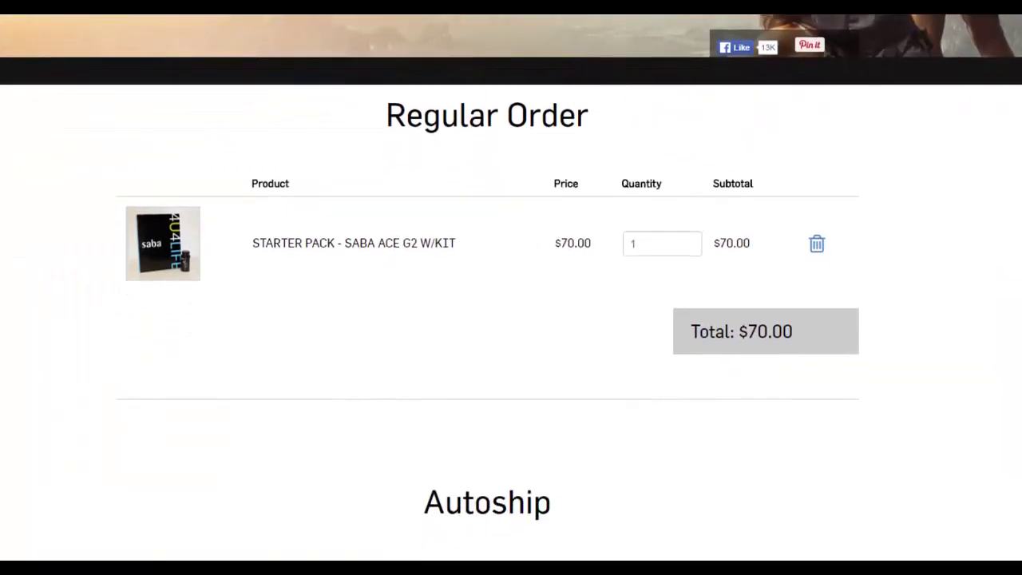
pyautogui.scroll(-3, 511, 288)
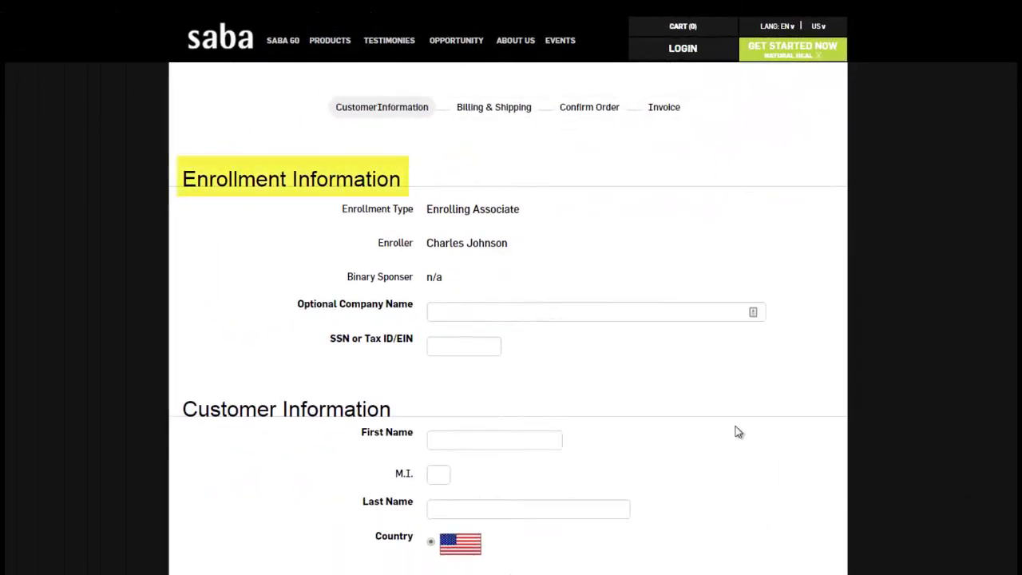
# Enter the associate's SSN or tax ID and move down through the customer information fields
pyautogui.click(479, 347)
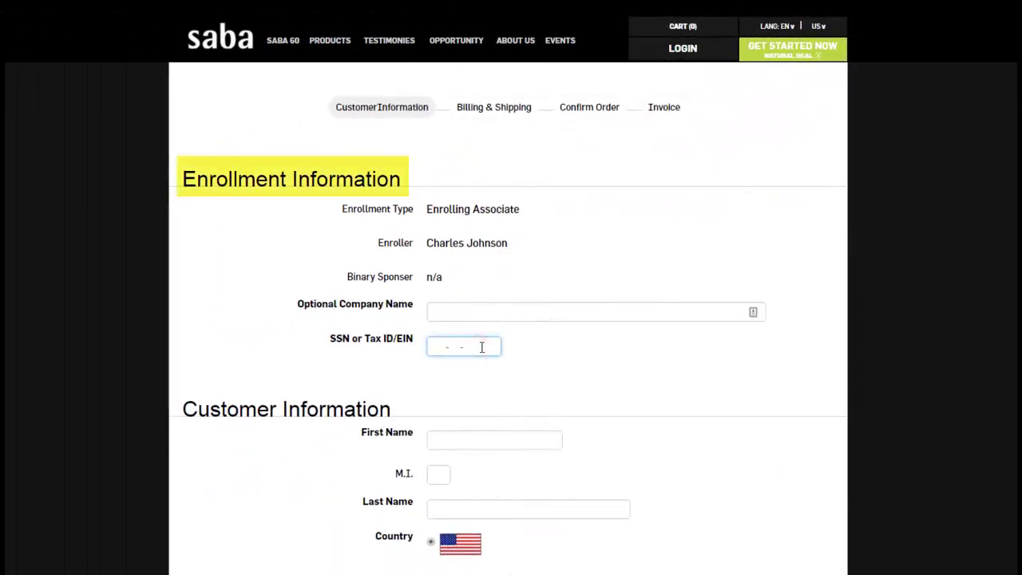
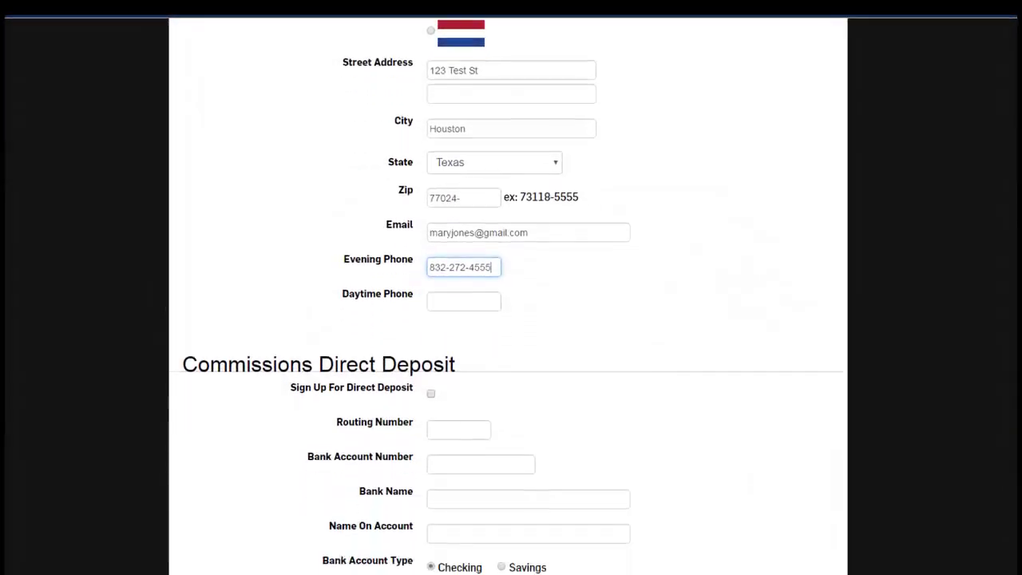
pyautogui.scroll(-1, 508, 295)
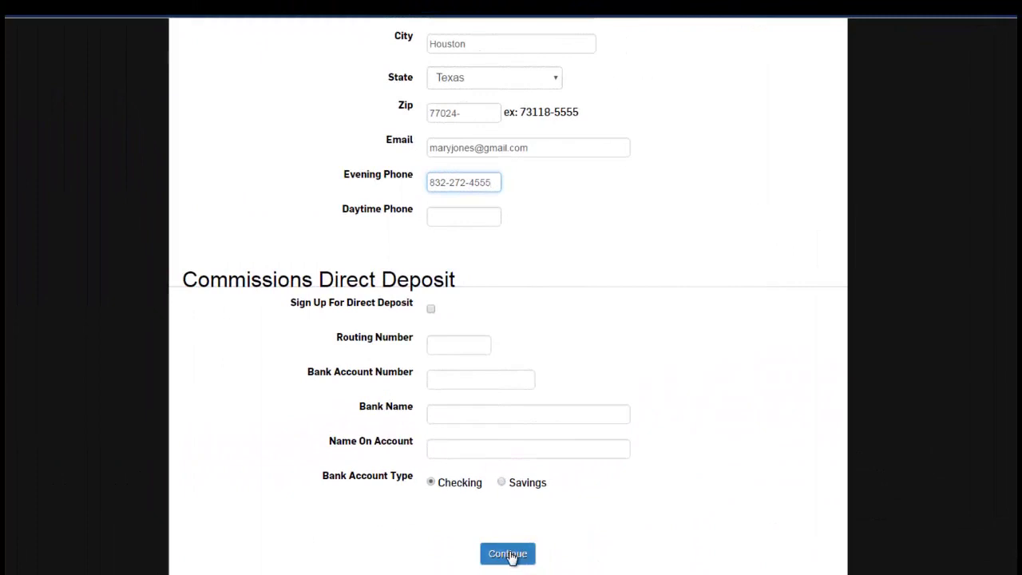
# Submit the customer information and review the regular order's billing and shipping addresses
pyautogui.click(510, 554)
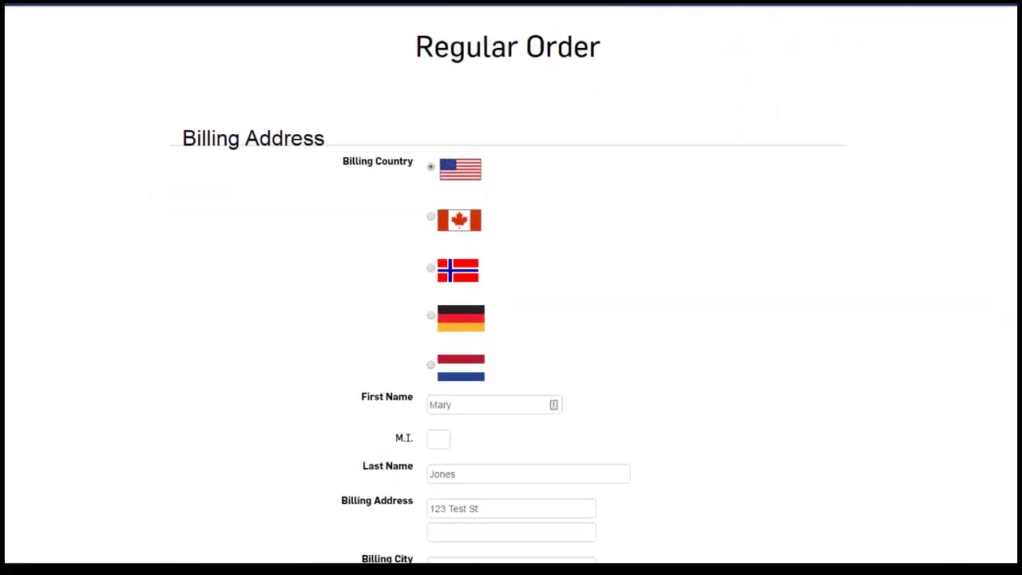
pyautogui.scroll(-2, 511, 288)
pyautogui.scroll(-2, 511, 287)
pyautogui.scroll(-1, 511, 287)
pyautogui.scroll(-1, 512, 288)
pyautogui.scroll(-1, 511, 287)
pyautogui.scroll(-1, 511, 287)
pyautogui.scroll(-1, 511, 287)
pyautogui.scroll(-1, 511, 288)
pyautogui.scroll(-1, 511, 288)
pyautogui.scroll(-1, 512, 288)
pyautogui.scroll(-1, 511, 288)
pyautogui.scroll(-1, 511, 287)
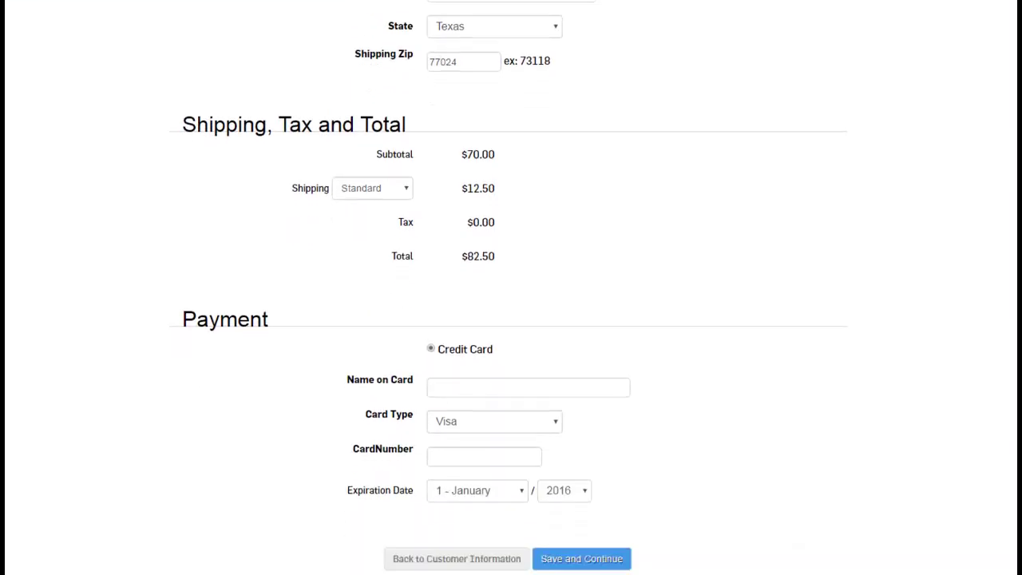
# Keep Standard $12.50 shipping and save the regular order's card payment for $82.50 total
pyautogui.click(386, 194)
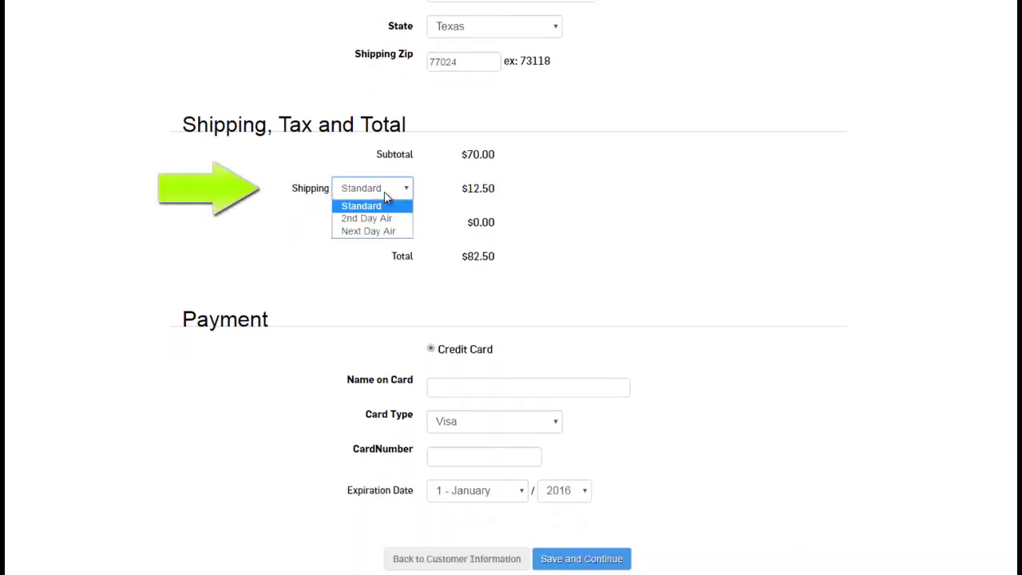
pyautogui.click(386, 193)
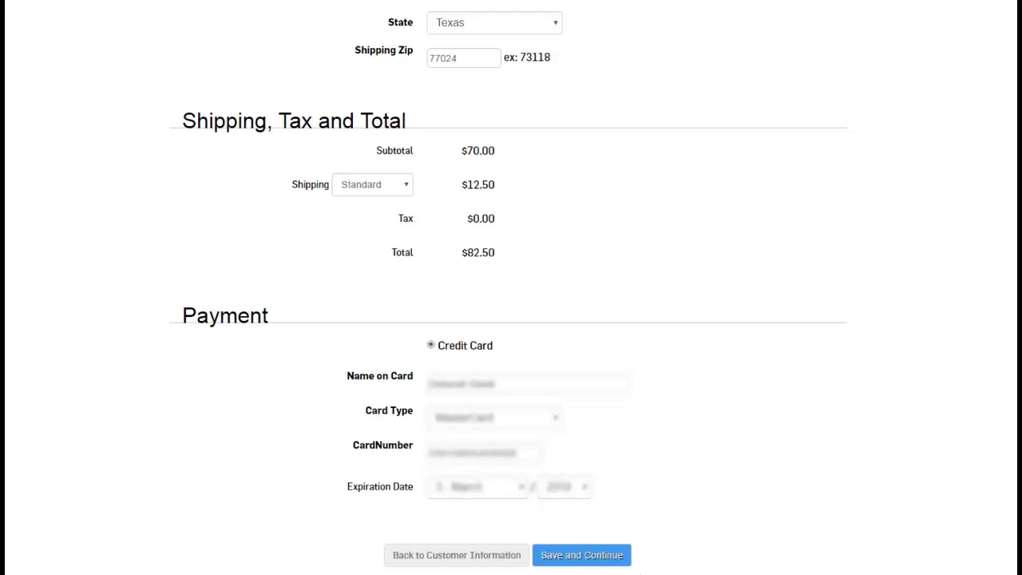
pyautogui.click(604, 559)
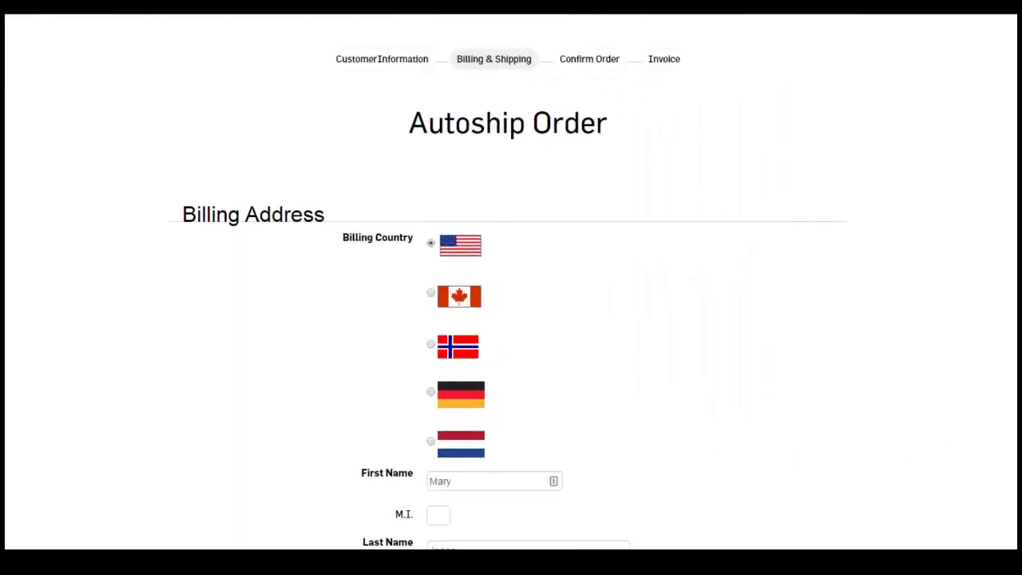
# Review the autoship's prefilled addresses and save its credit card payment for a $58.25 total
pyautogui.scroll(-6, 508, 320)
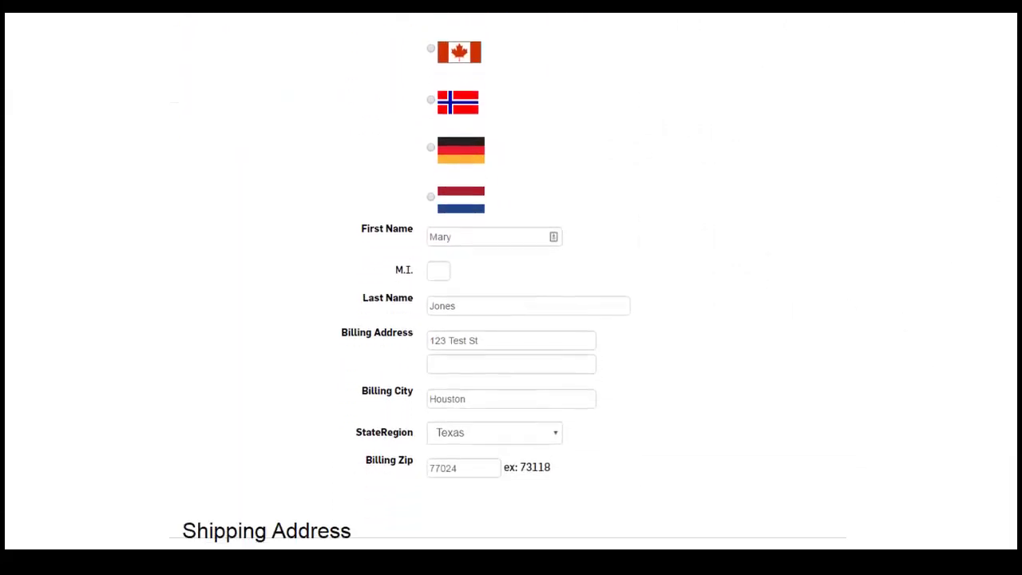
pyautogui.scroll(-5, 508, 320)
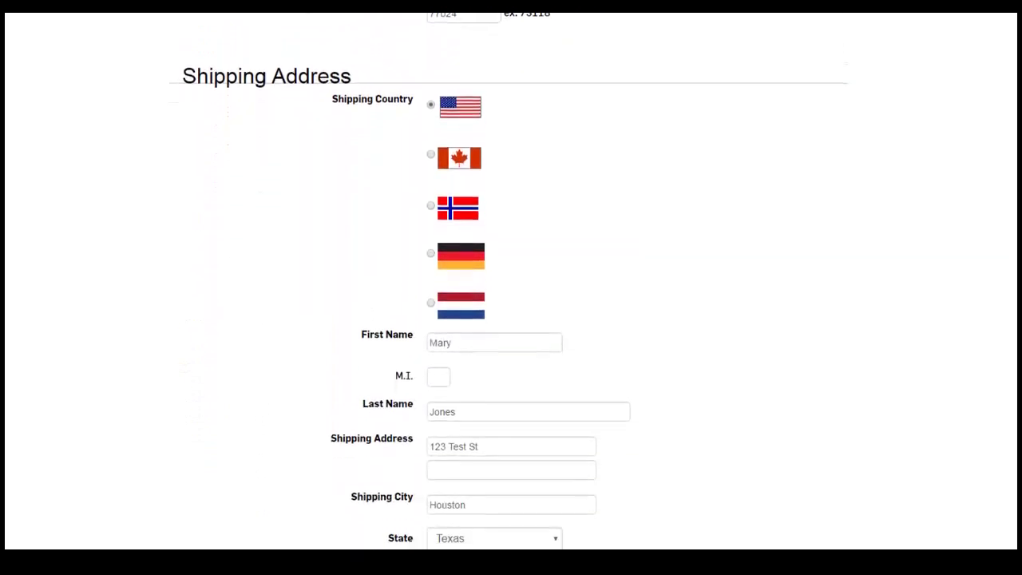
pyautogui.scroll(-3, 508, 319)
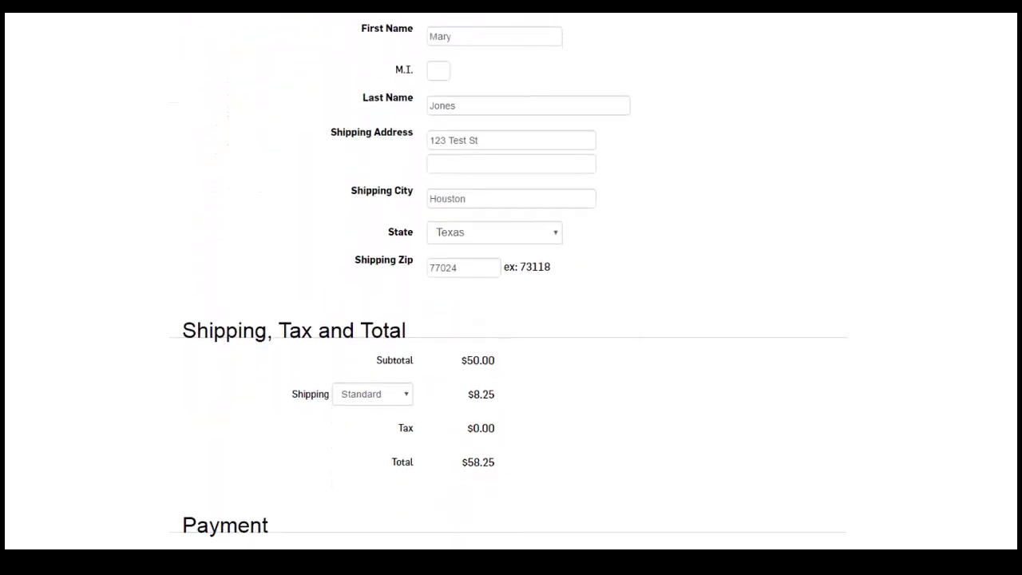
pyautogui.scroll(-2, 508, 319)
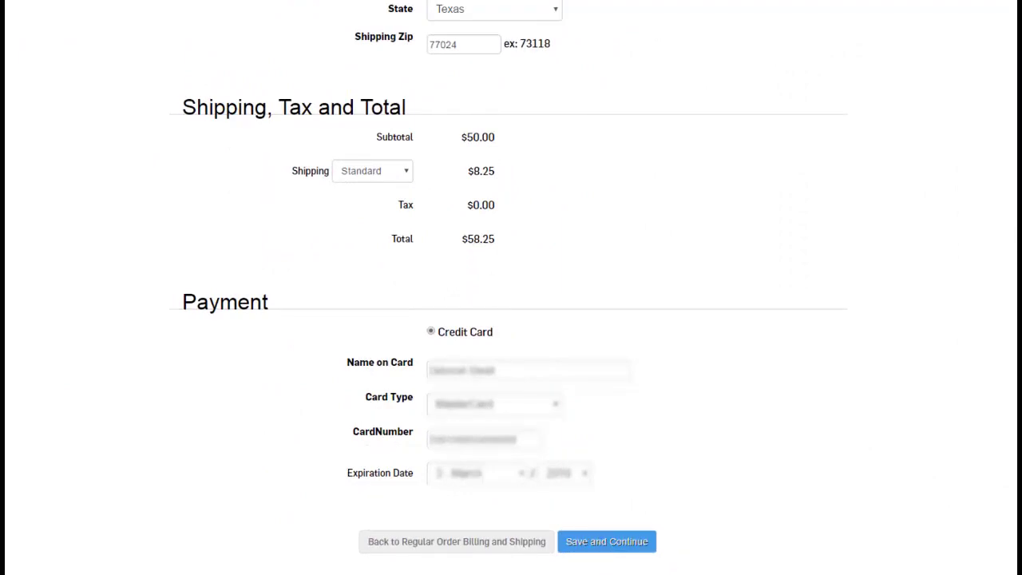
pyautogui.click(609, 543)
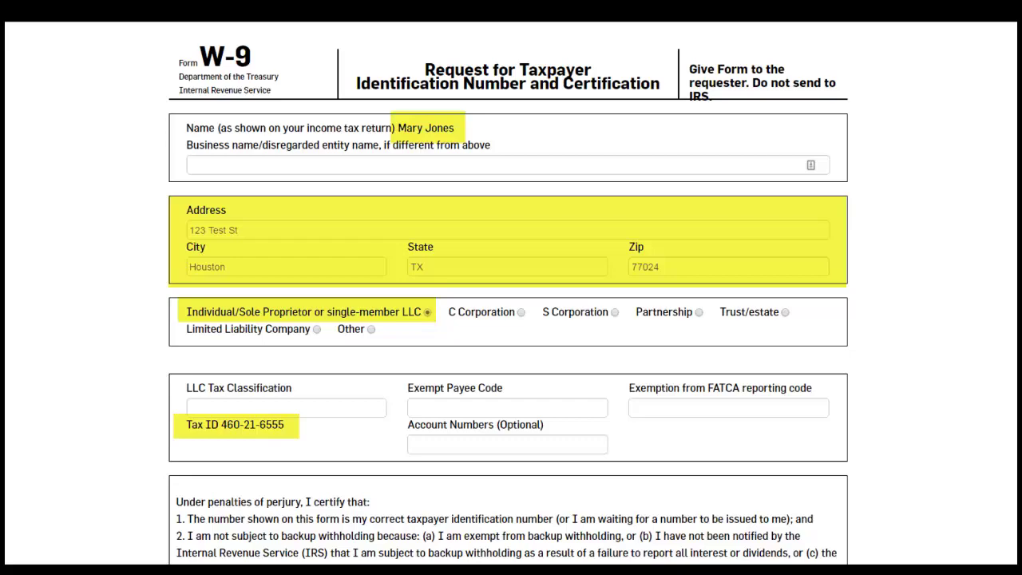
# Scroll down the prefilled W-9 form to its perjury certification statement
pyautogui.scroll(-3, 511, 292)
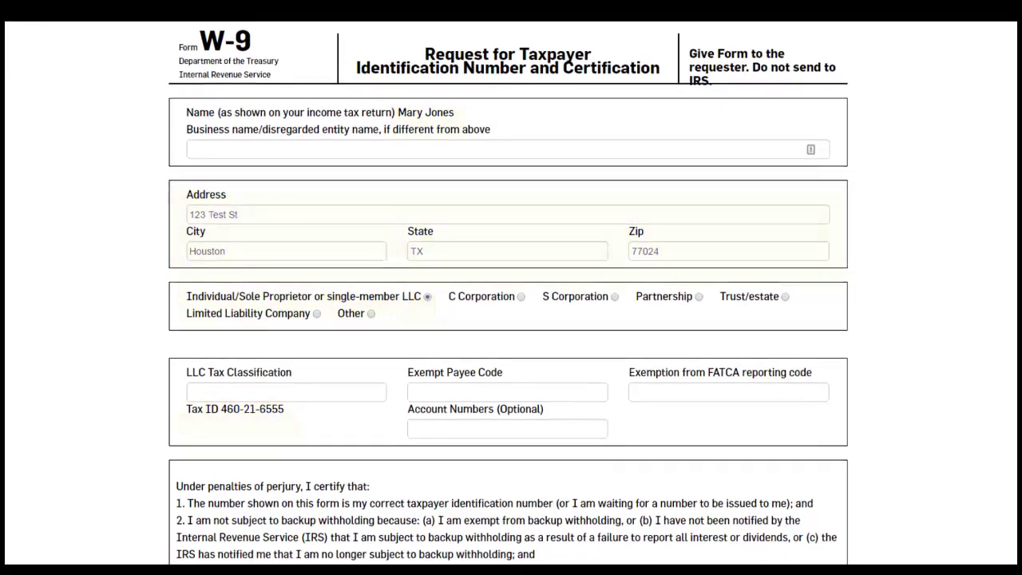
pyautogui.scroll(-2, 511, 291)
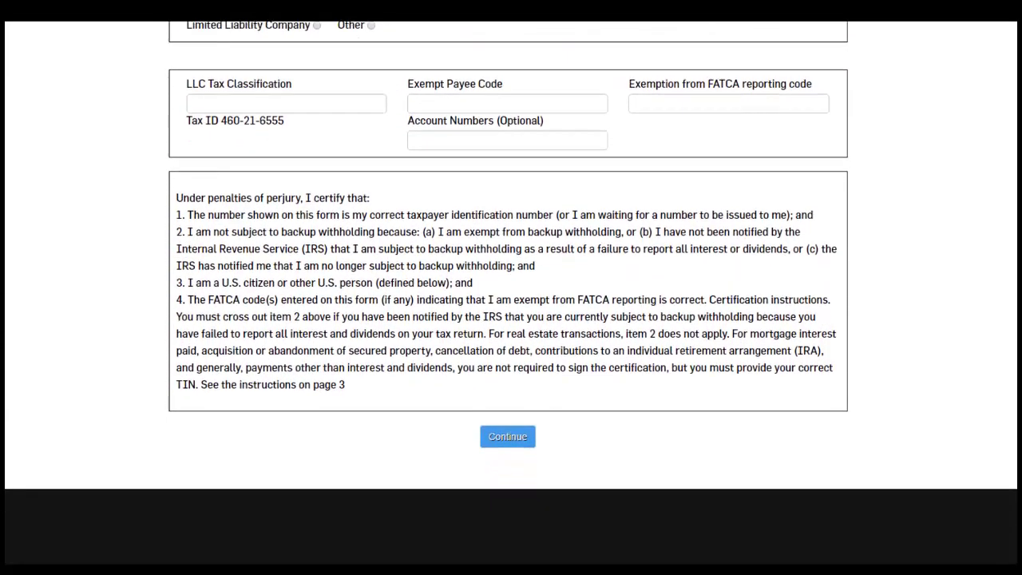
# Accept the W-9, review the order confirmation page, and submit the enrollment with both orders
pyautogui.click(515, 432)
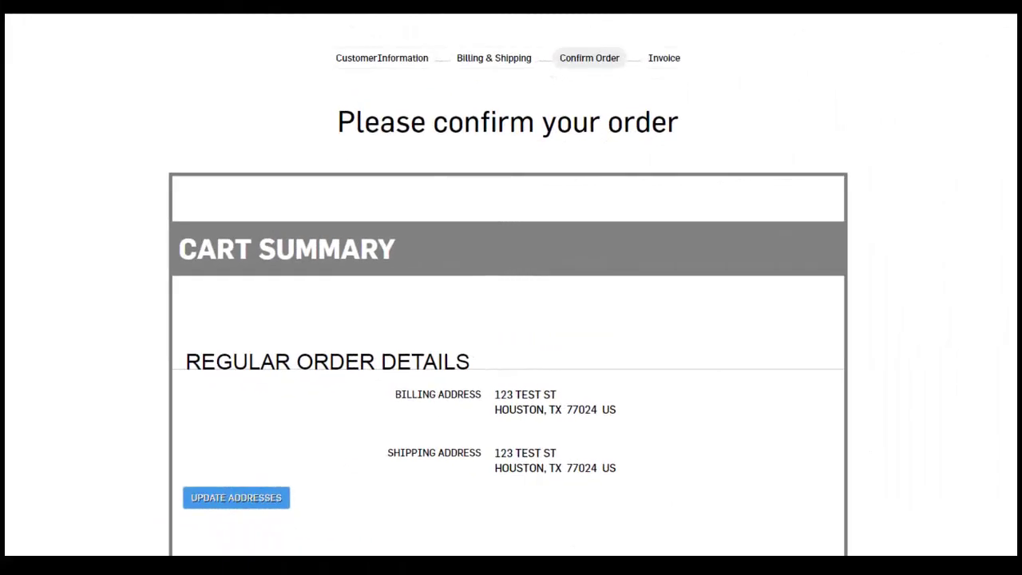
pyautogui.scroll(-3, 511, 320)
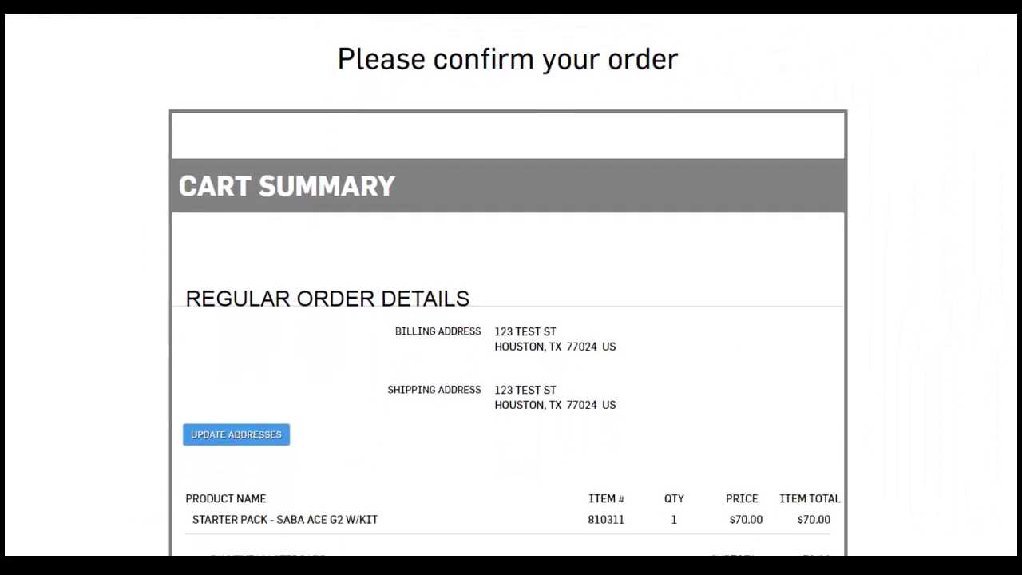
pyautogui.scroll(-1, 511, 319)
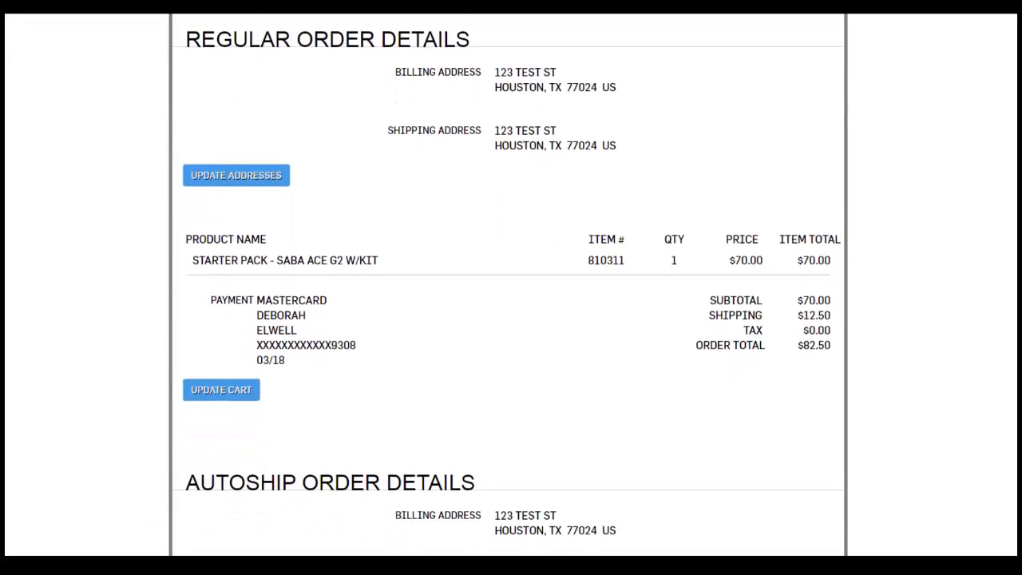
pyautogui.scroll(-4, 511, 319)
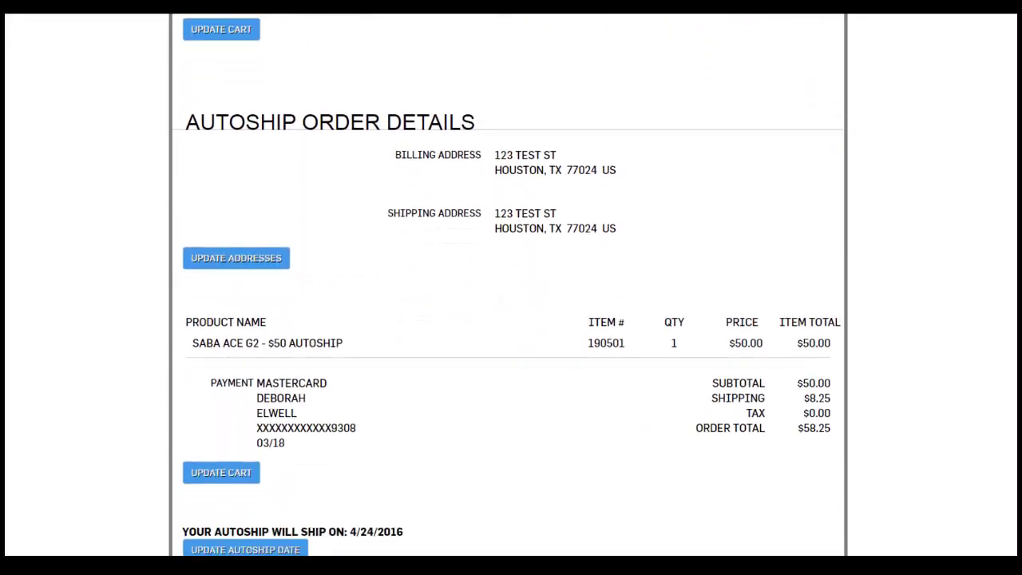
pyautogui.scroll(-3, 511, 319)
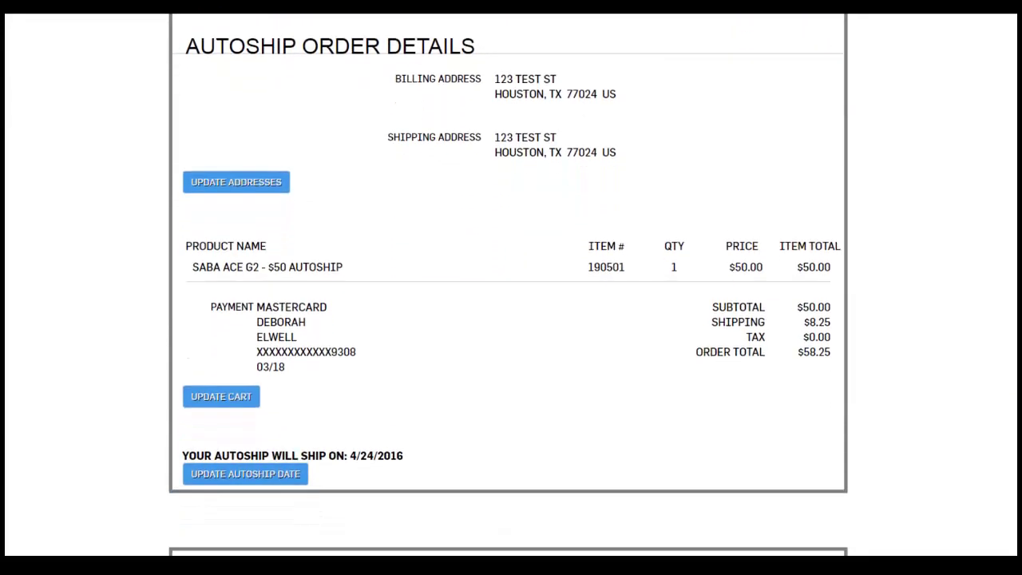
pyautogui.scroll(-4, 511, 319)
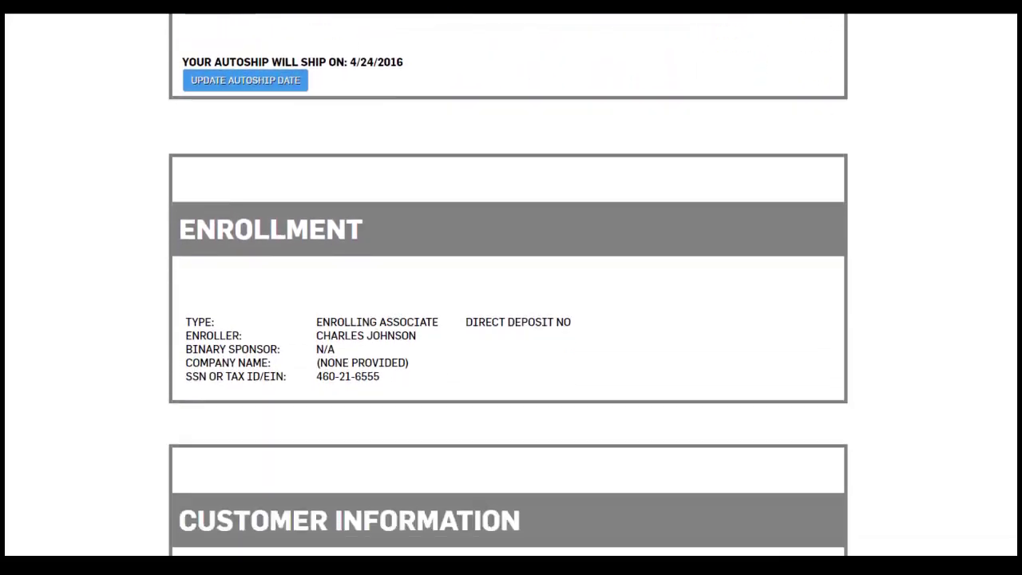
pyautogui.scroll(-2, 511, 319)
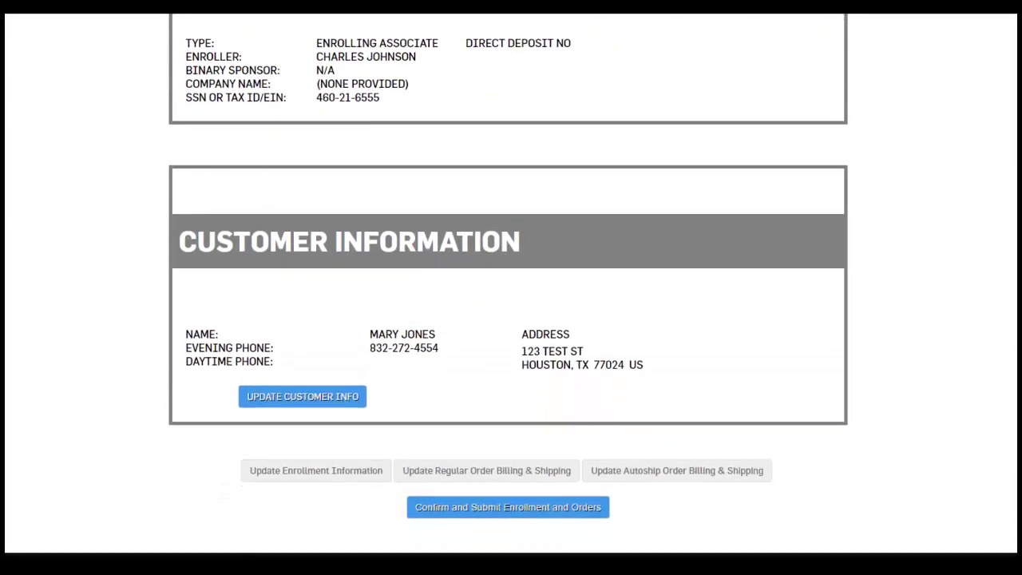
pyautogui.scroll(-1, 511, 319)
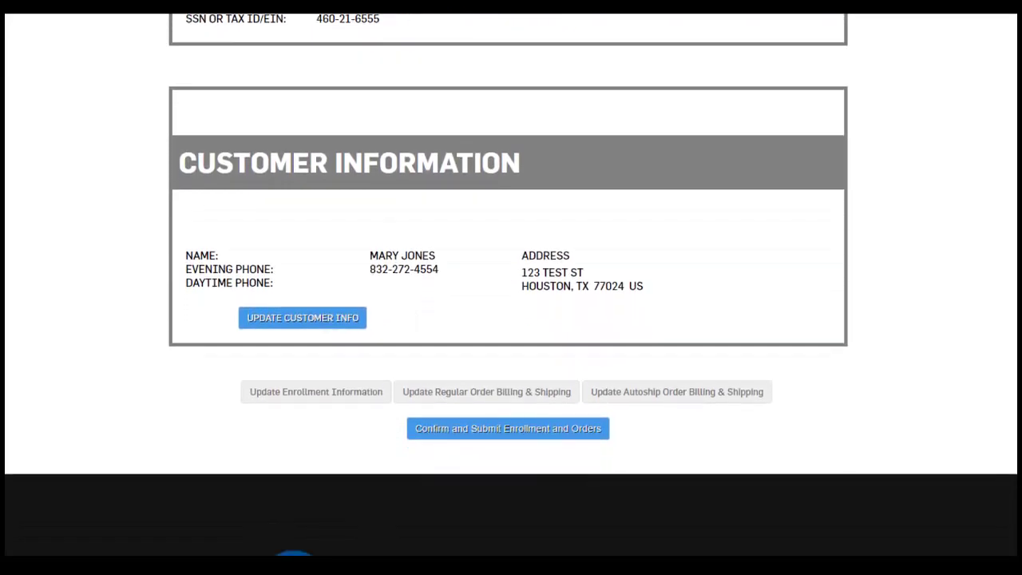
pyautogui.click(575, 457)
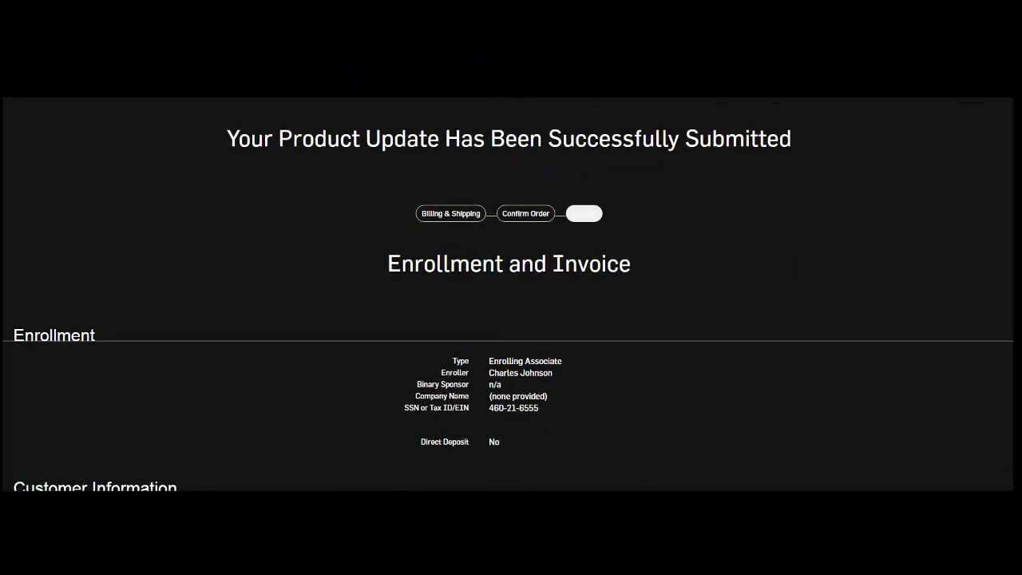
# Scroll the Enrollment and Invoice summary showing the $82.50 Starter Pack and $58.25 autoship orders
pyautogui.scroll(-2, 508, 295)
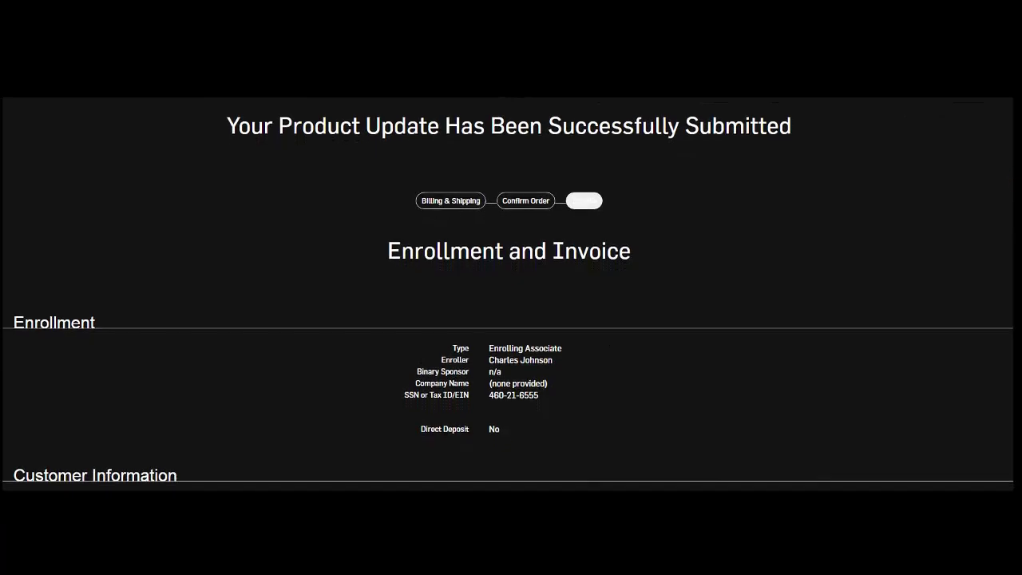
pyautogui.scroll(-5, 508, 306)
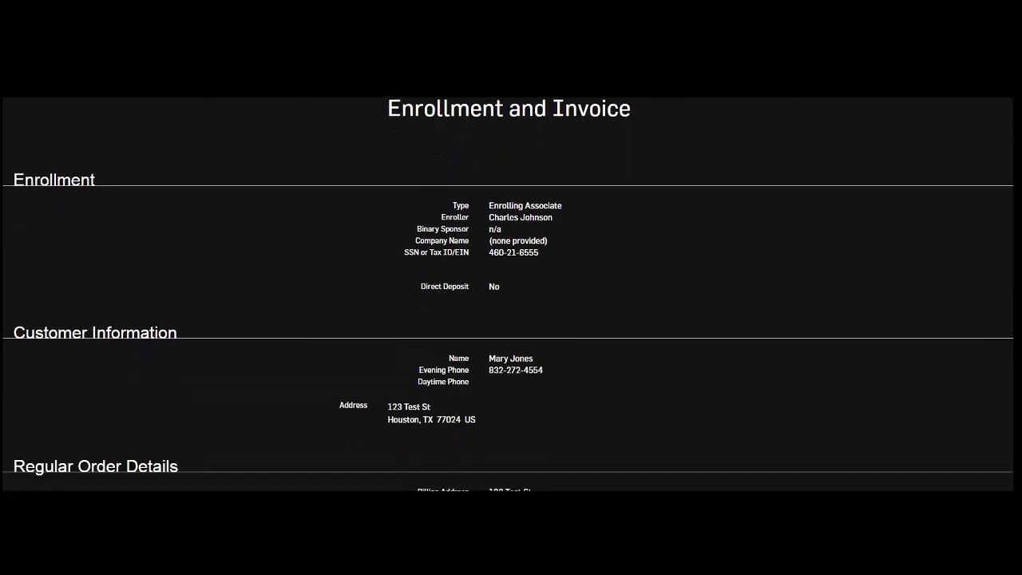
pyautogui.scroll(-5, 508, 306)
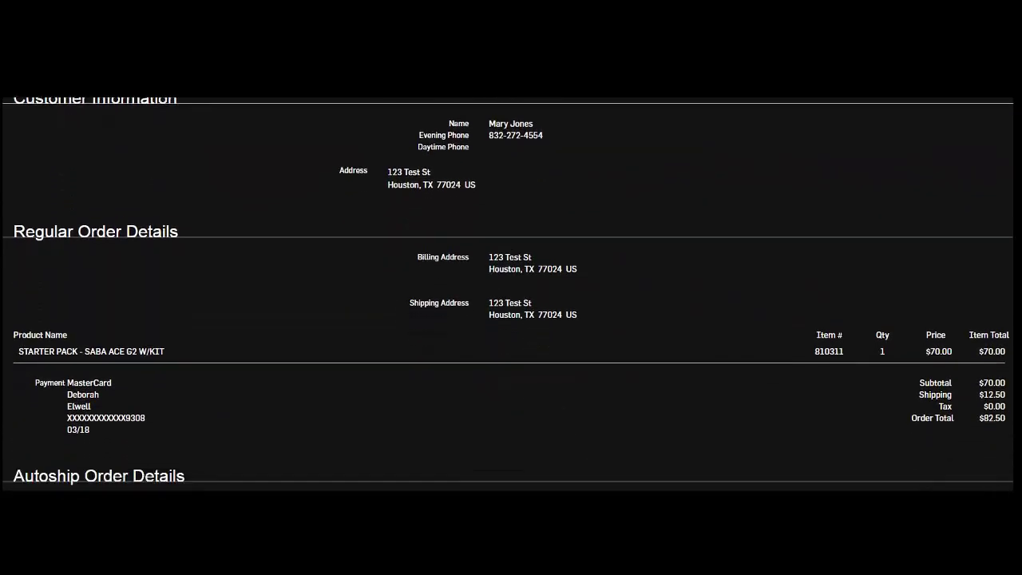
pyautogui.scroll(-4, 508, 306)
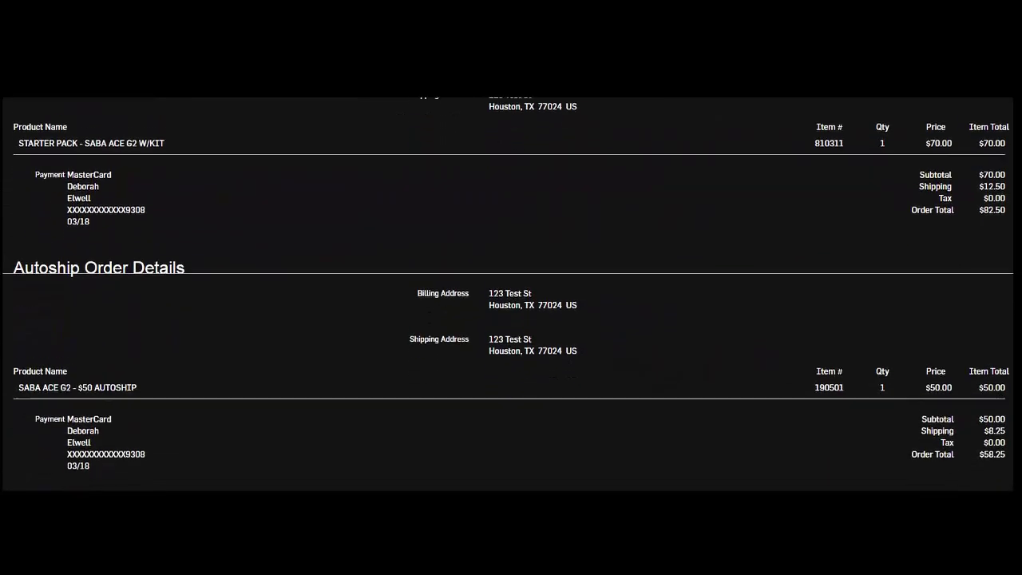
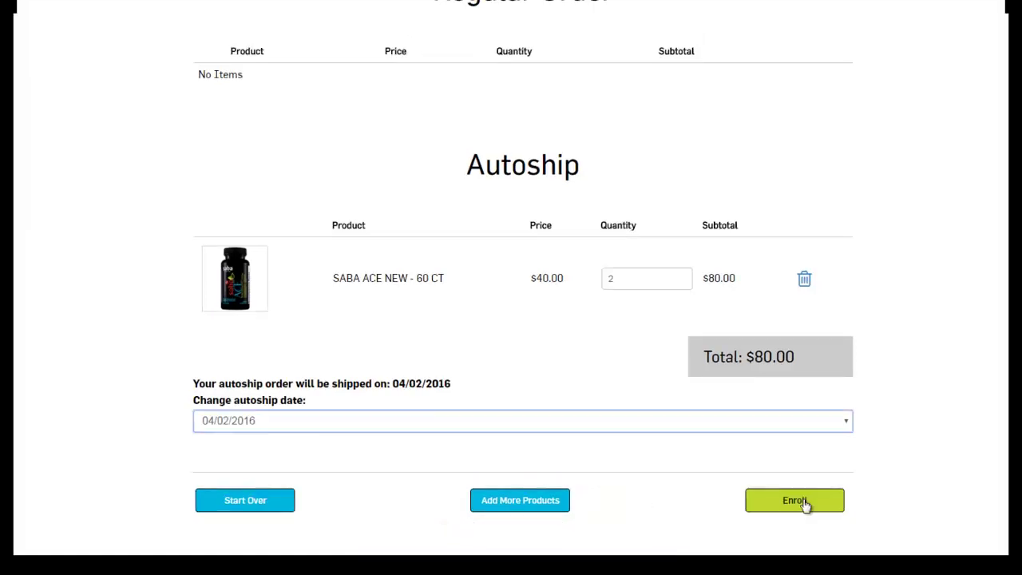
# Start enrollment from the cart and enter the tax ID on the Customer Information form
pyautogui.click(805, 503)
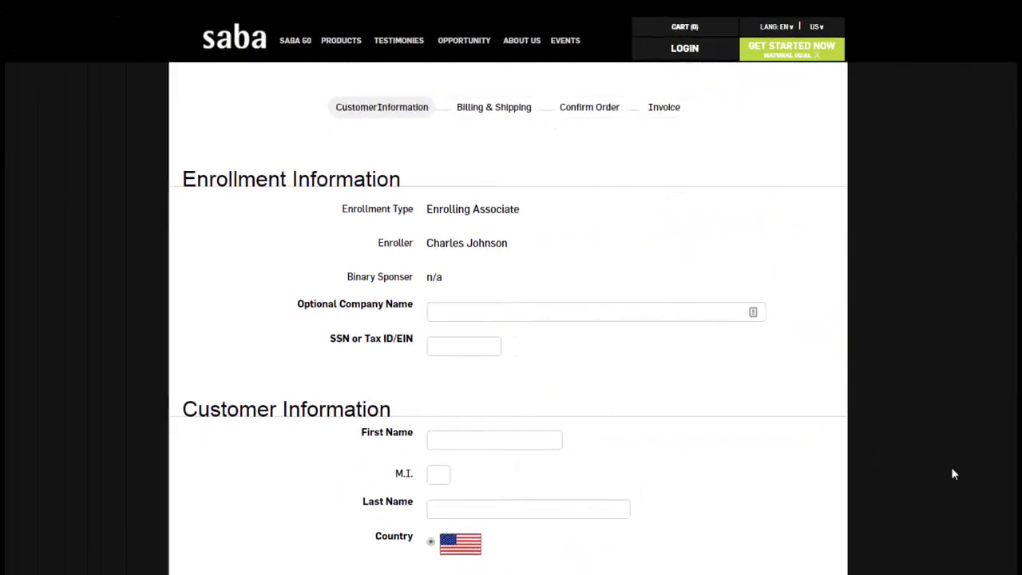
pyautogui.click(478, 347)
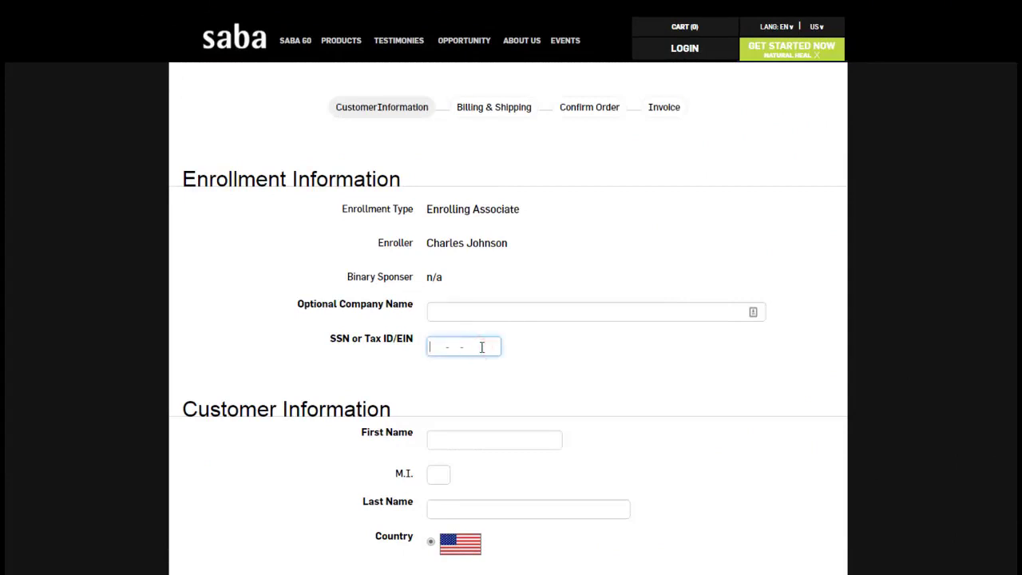
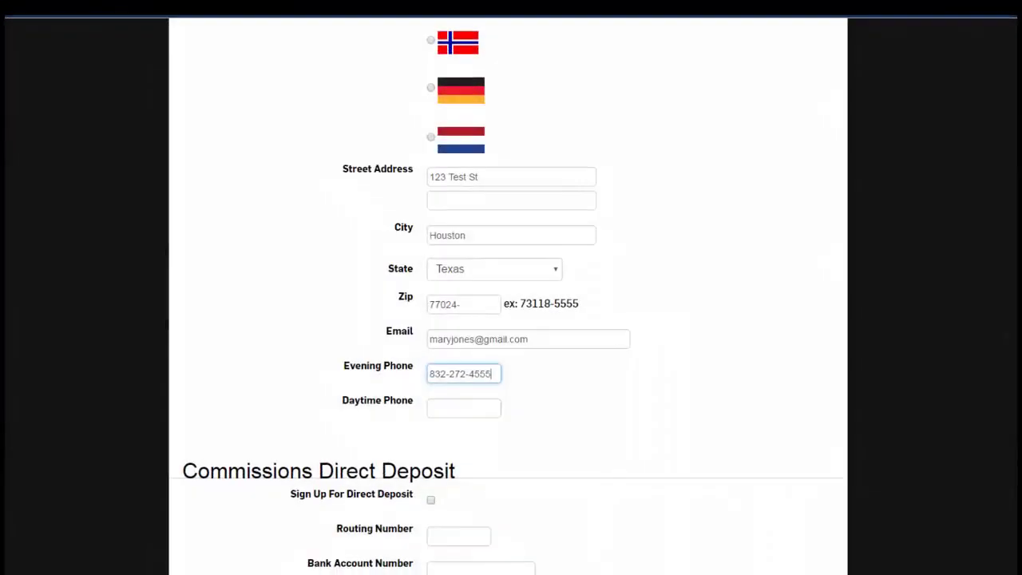
pyautogui.scroll(-2, 508, 295)
pyautogui.scroll(-1, 508, 295)
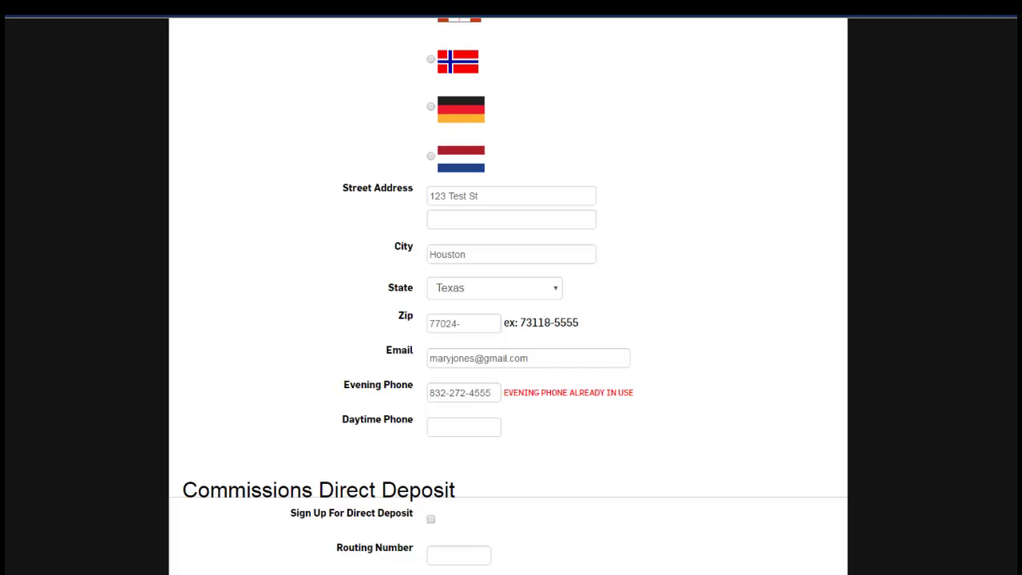
pyautogui.scroll(-5, 508, 296)
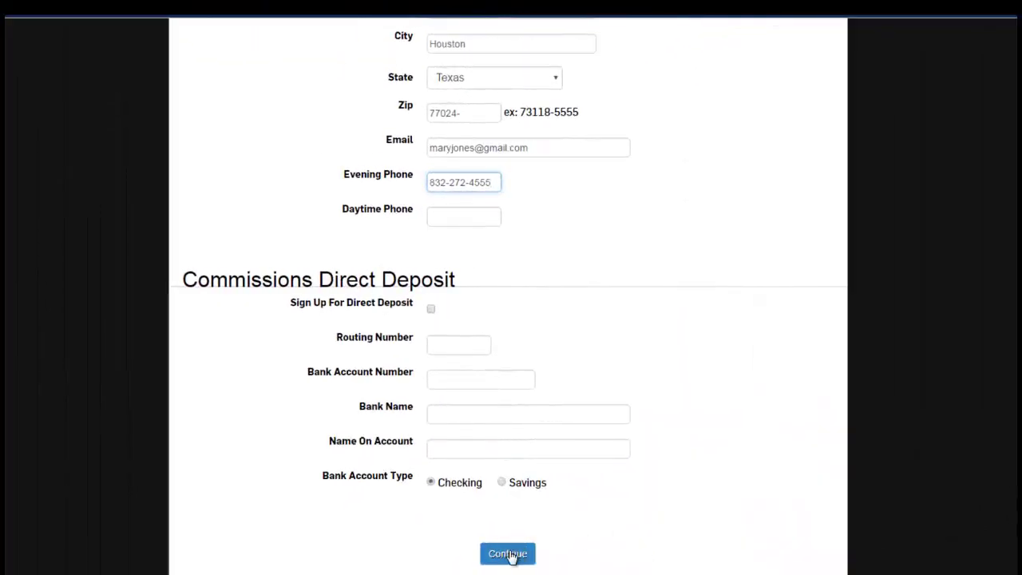
# Submit the customer information and keep Standard shipping for the $82.50 regular order
pyautogui.click(513, 555)
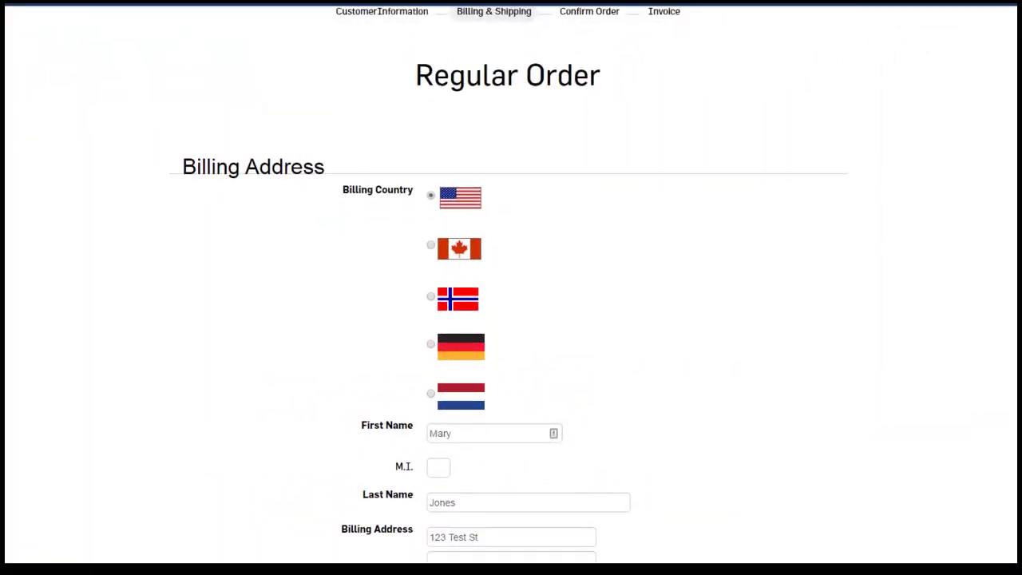
pyautogui.scroll(-2, 507, 319)
pyautogui.scroll(-3, 508, 319)
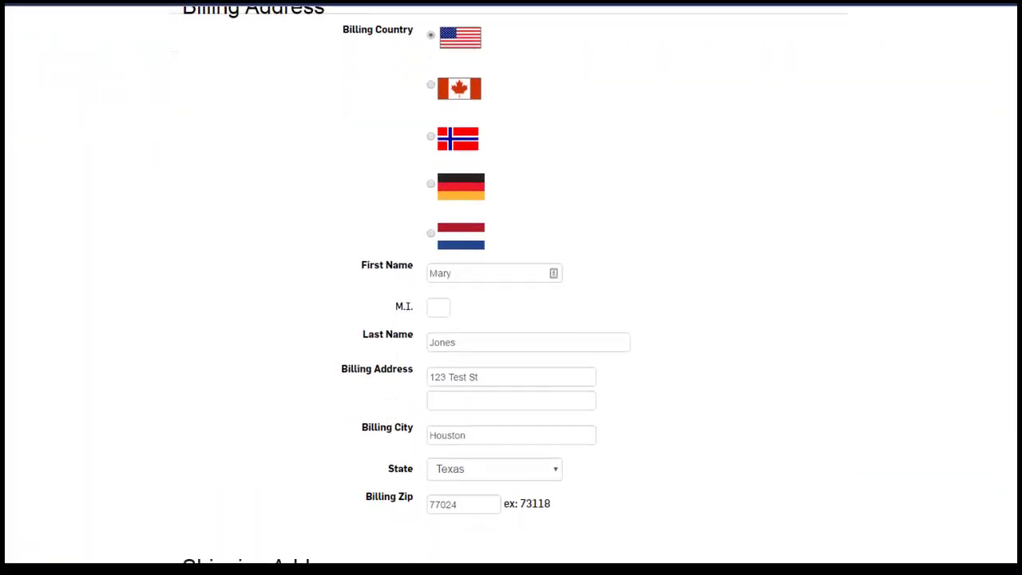
pyautogui.scroll(-2, 508, 320)
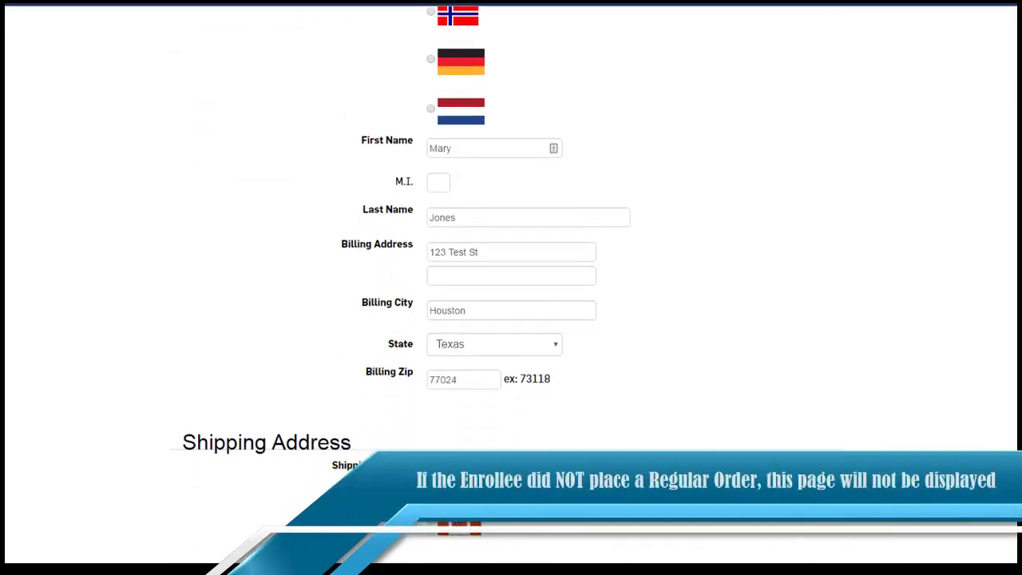
pyautogui.scroll(-2, 507, 320)
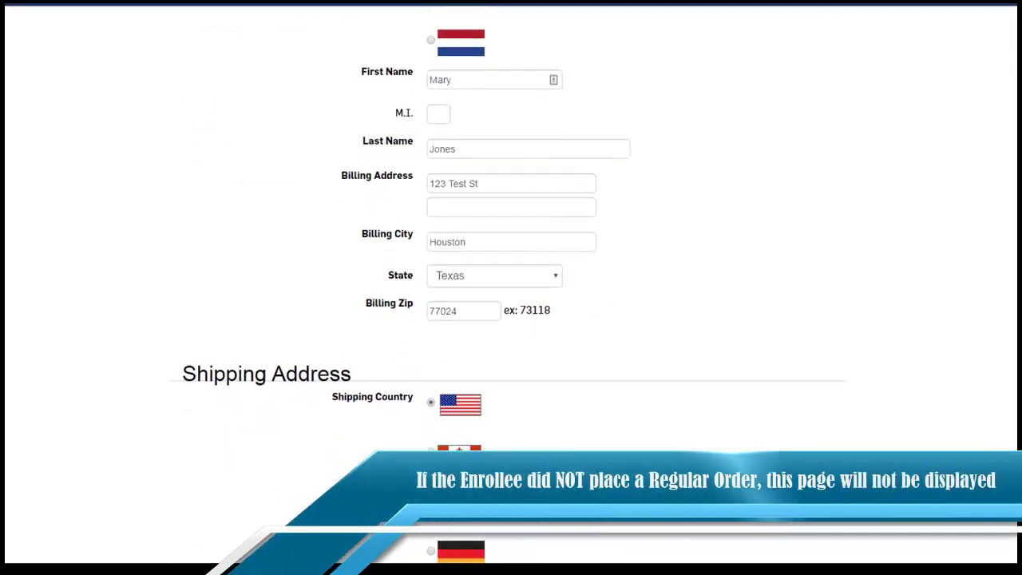
pyautogui.scroll(-1, 508, 320)
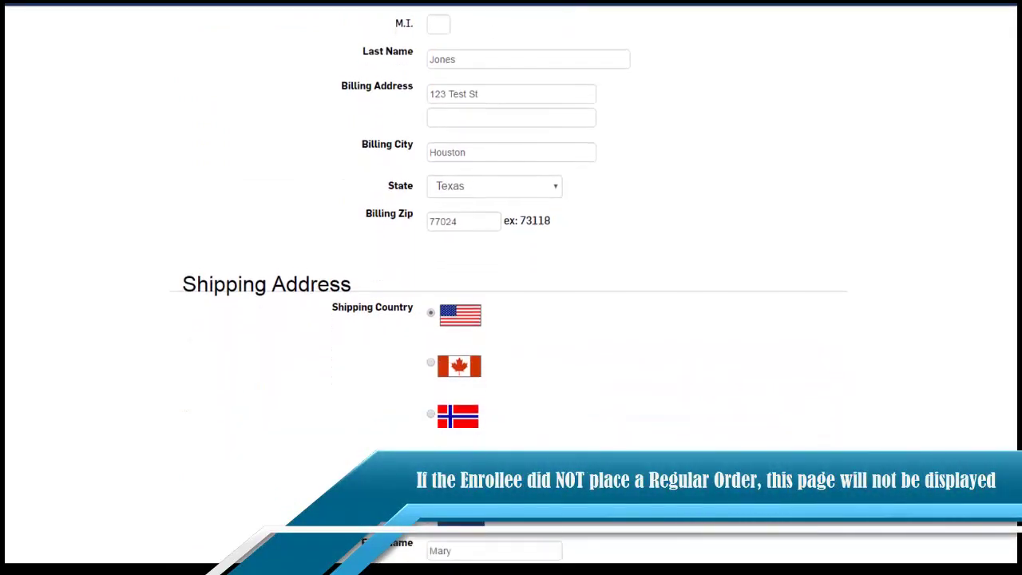
pyautogui.scroll(-2, 508, 320)
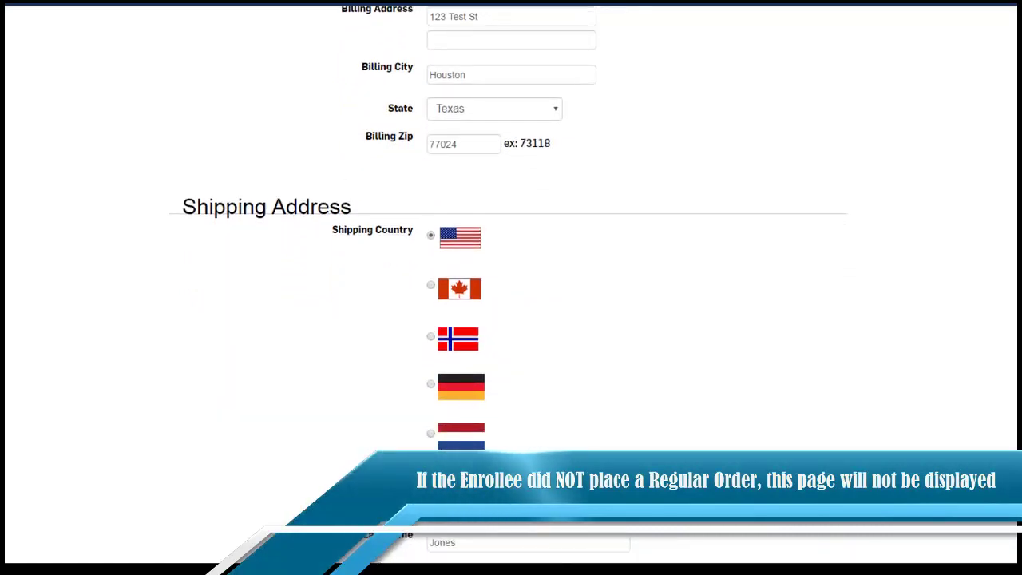
pyautogui.scroll(-2, 508, 319)
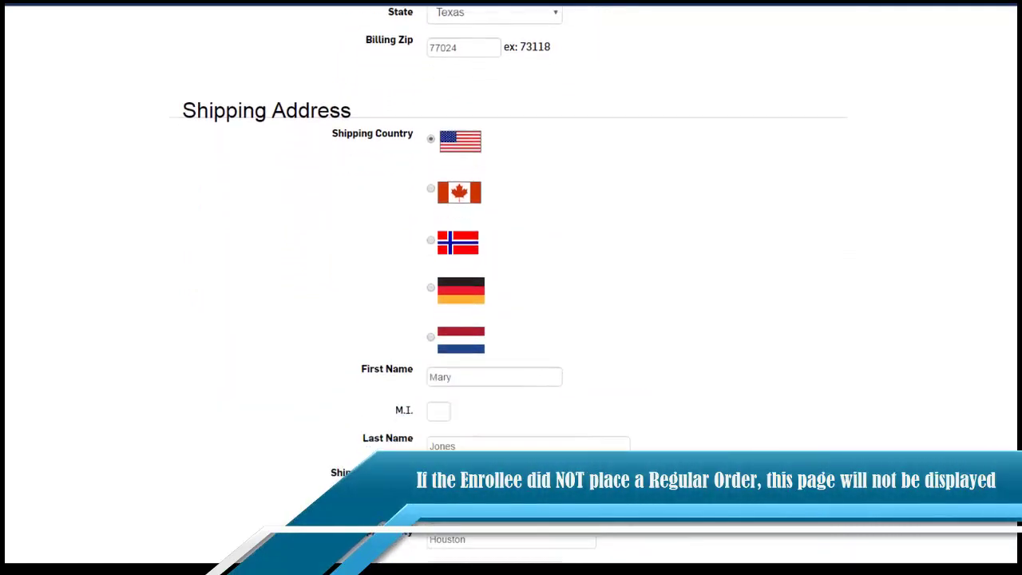
pyautogui.scroll(-2, 508, 319)
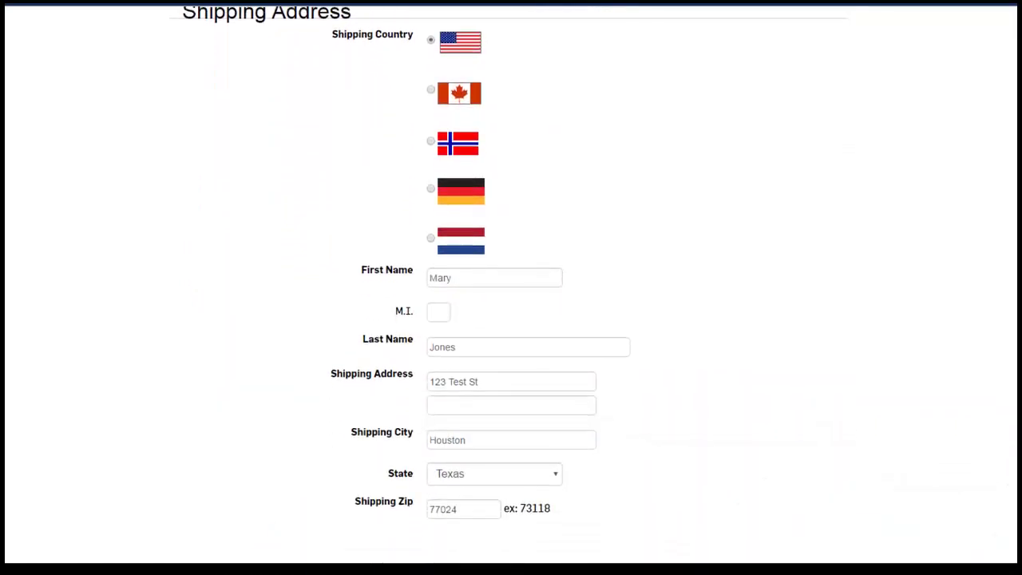
pyautogui.scroll(-2, 508, 319)
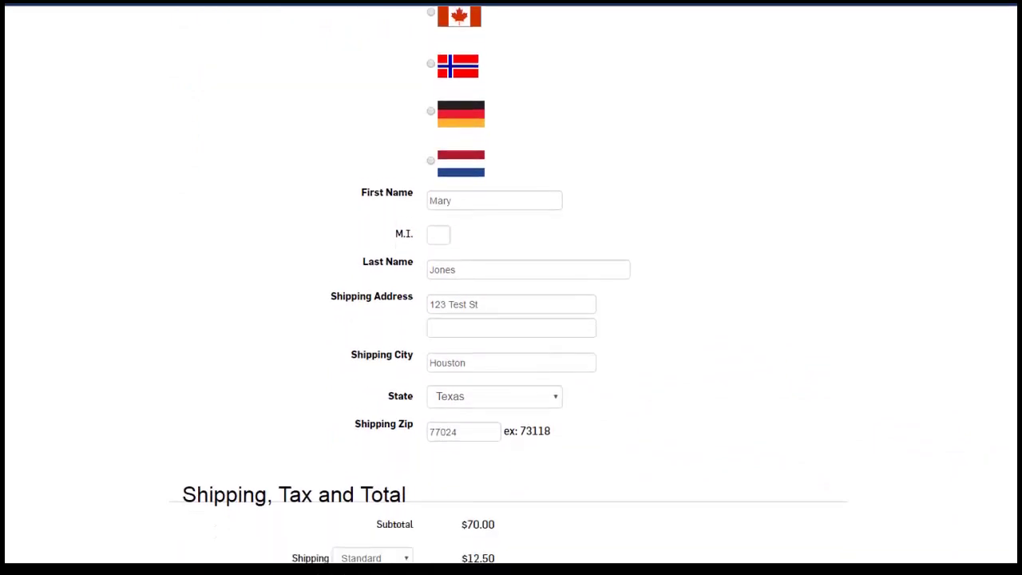
pyautogui.scroll(-2, 508, 319)
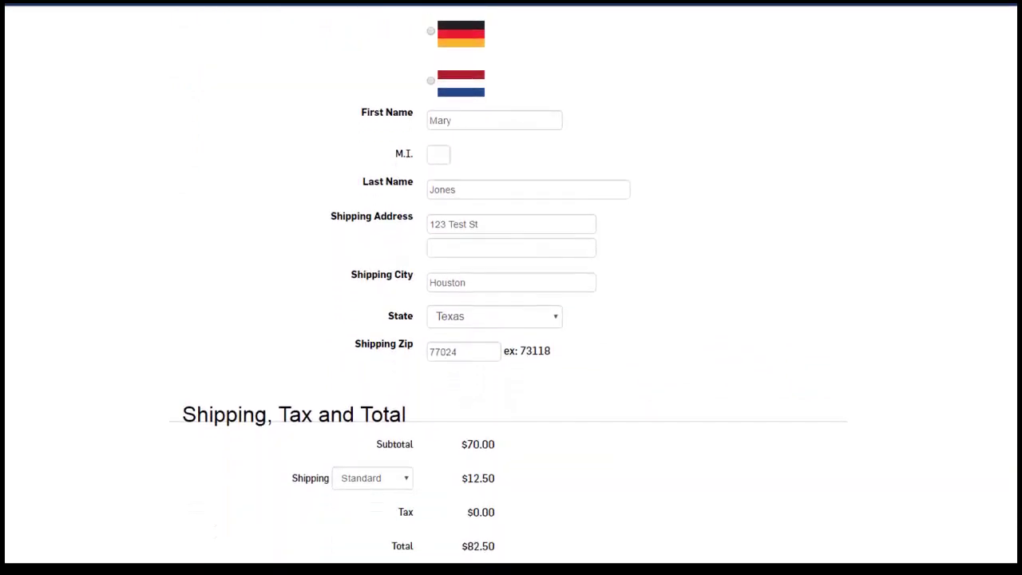
pyautogui.scroll(-2, 508, 320)
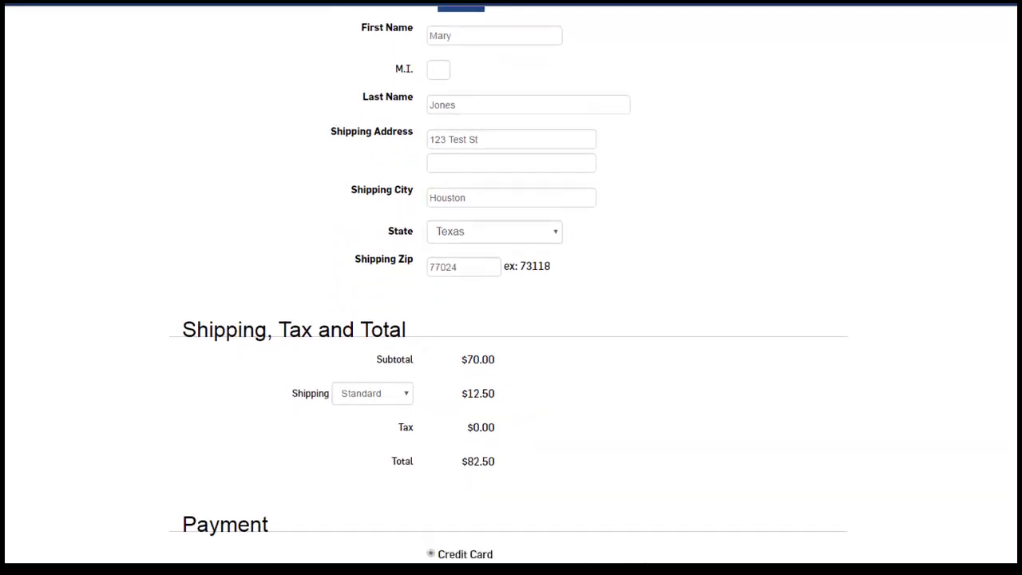
pyautogui.scroll(-2, 508, 319)
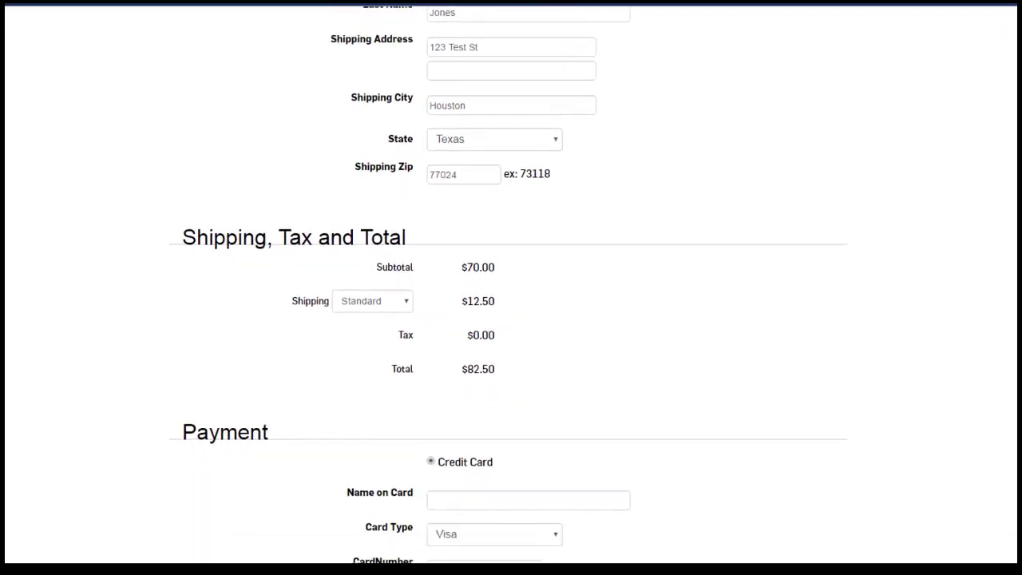
pyautogui.scroll(-2, 508, 320)
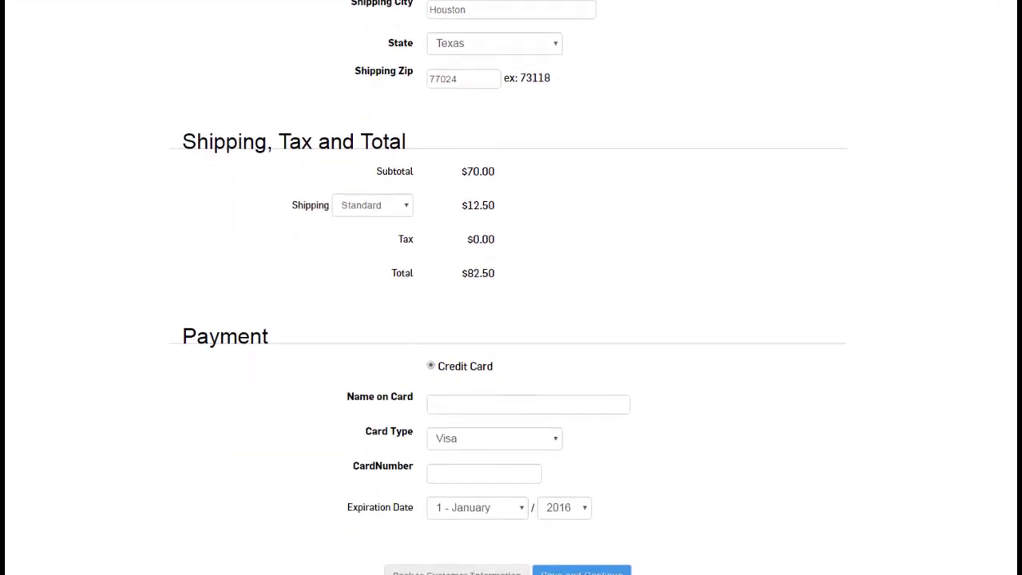
pyautogui.click(383, 192)
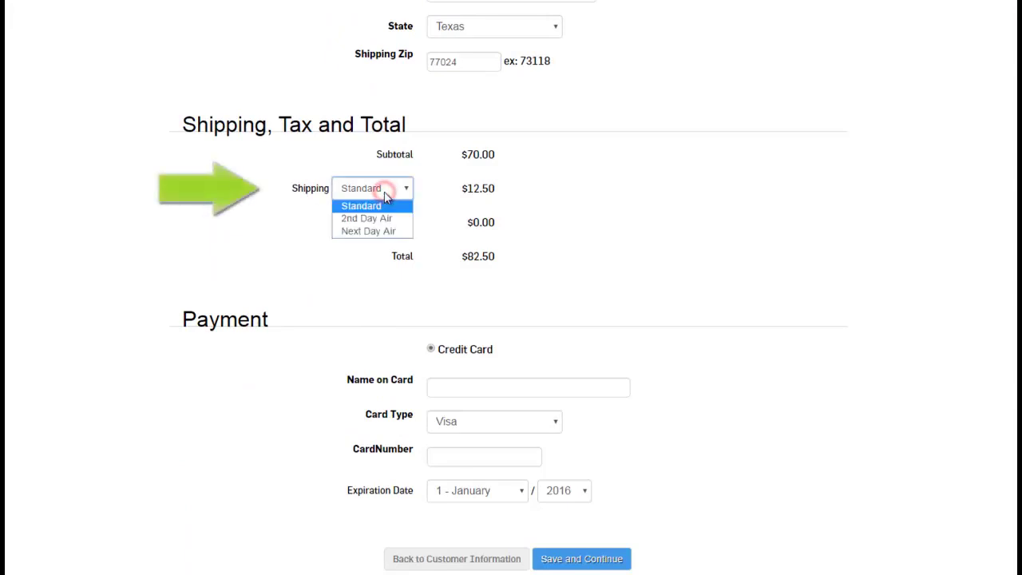
pyautogui.click(385, 196)
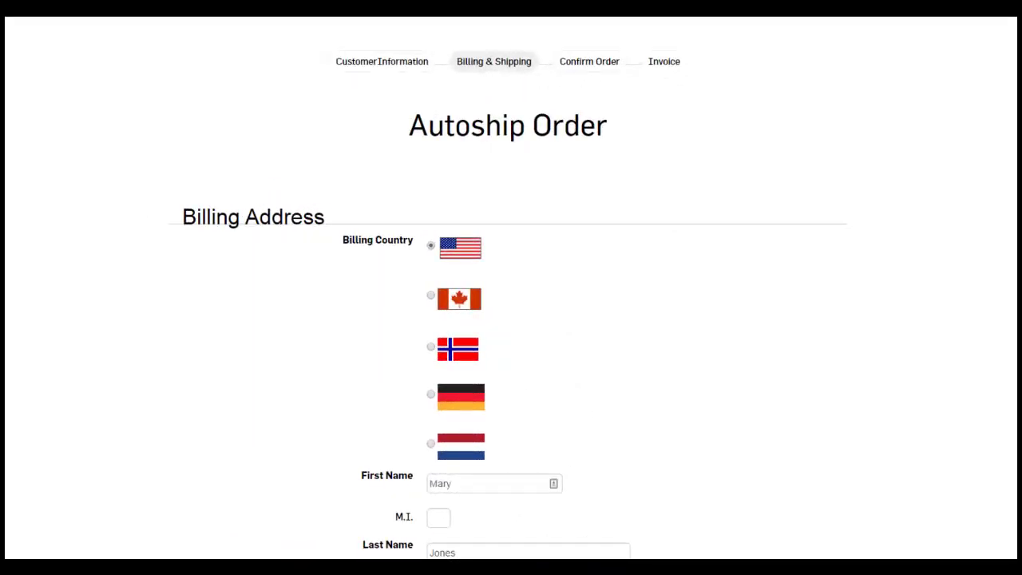
# Review the autoship order form with Standard shipping of $8.25 and a $58.25 total
pyautogui.scroll(-10, 512, 319)
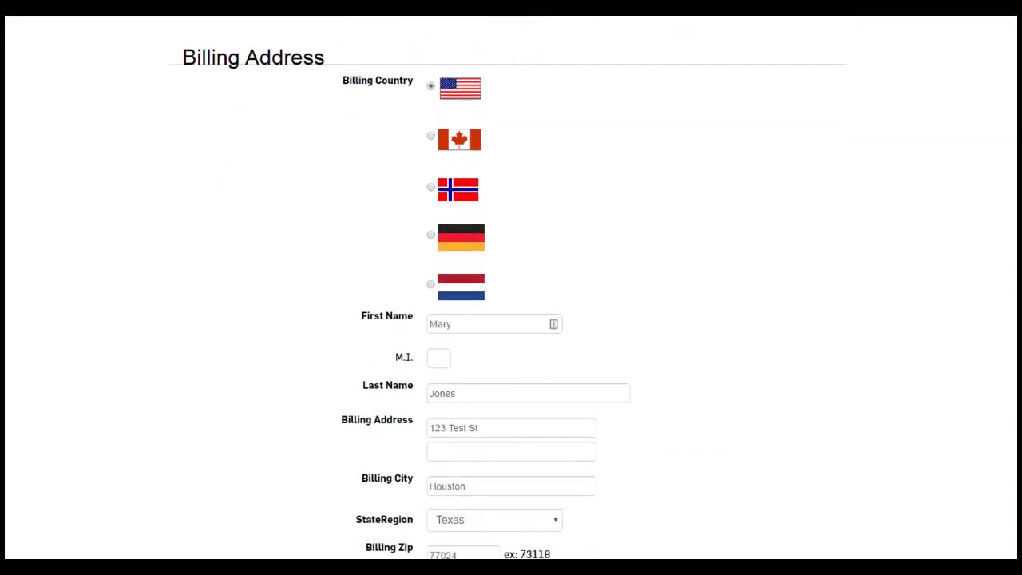
pyautogui.scroll(-10, 512, 320)
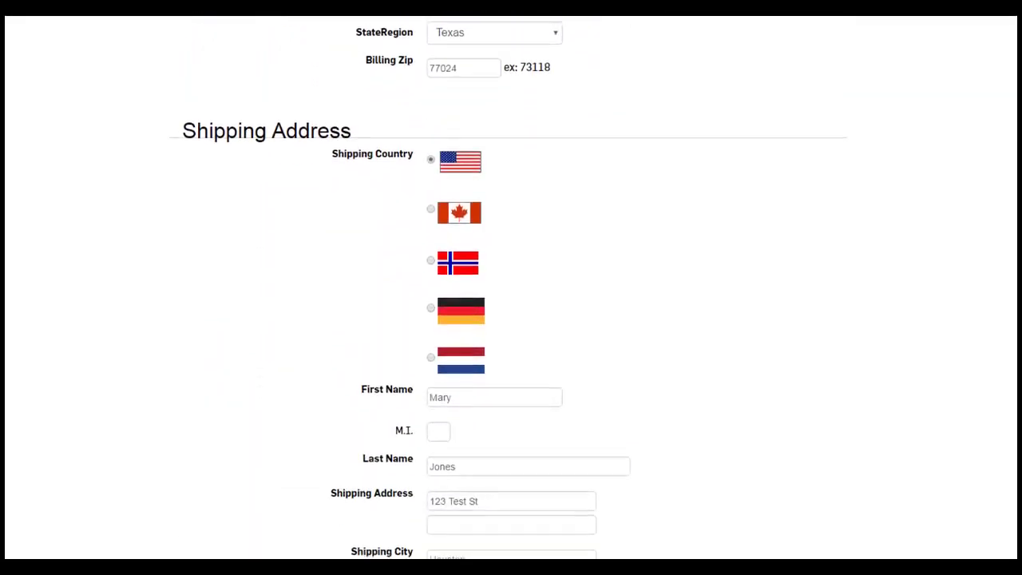
pyautogui.scroll(-6, 509, 286)
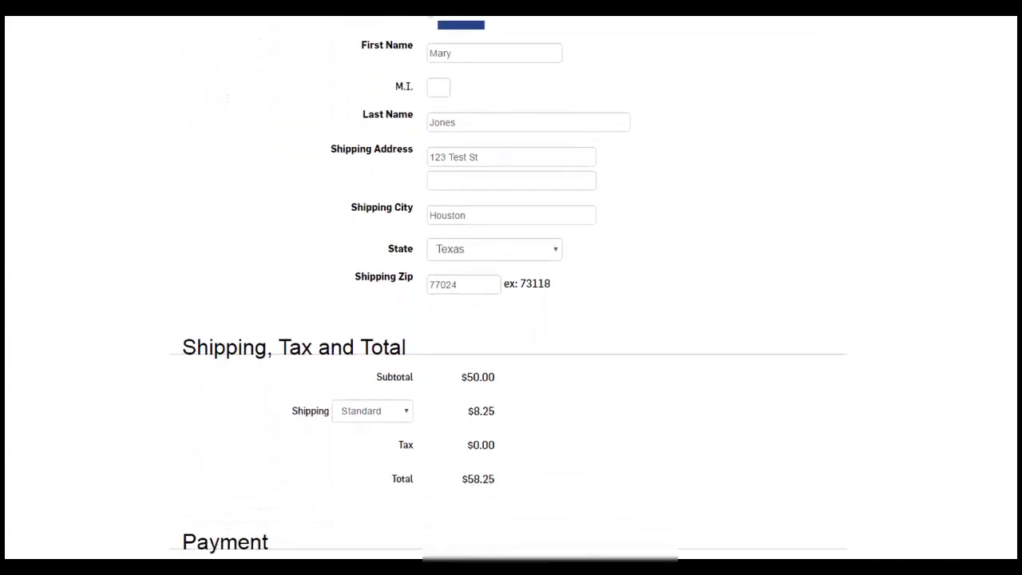
pyautogui.scroll(-4, 508, 287)
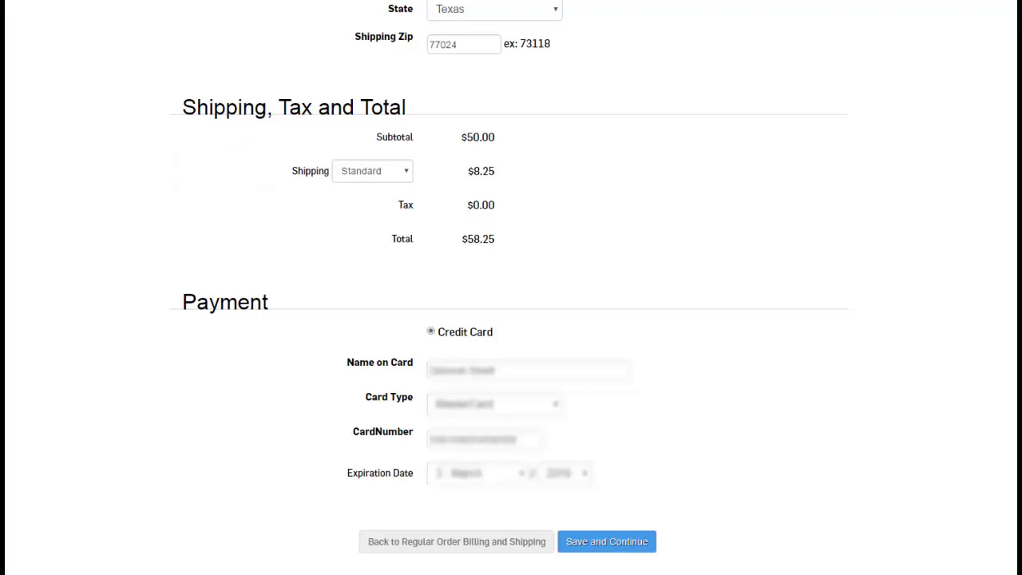
# Save the autoship billing and payment details, then accept the W-9 tax form
pyautogui.click(609, 543)
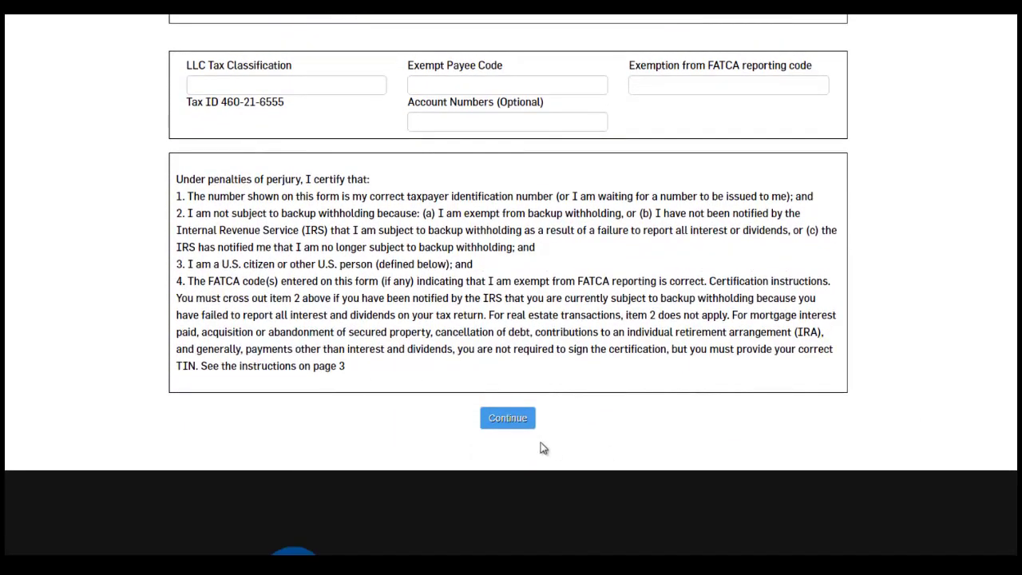
pyautogui.click(515, 419)
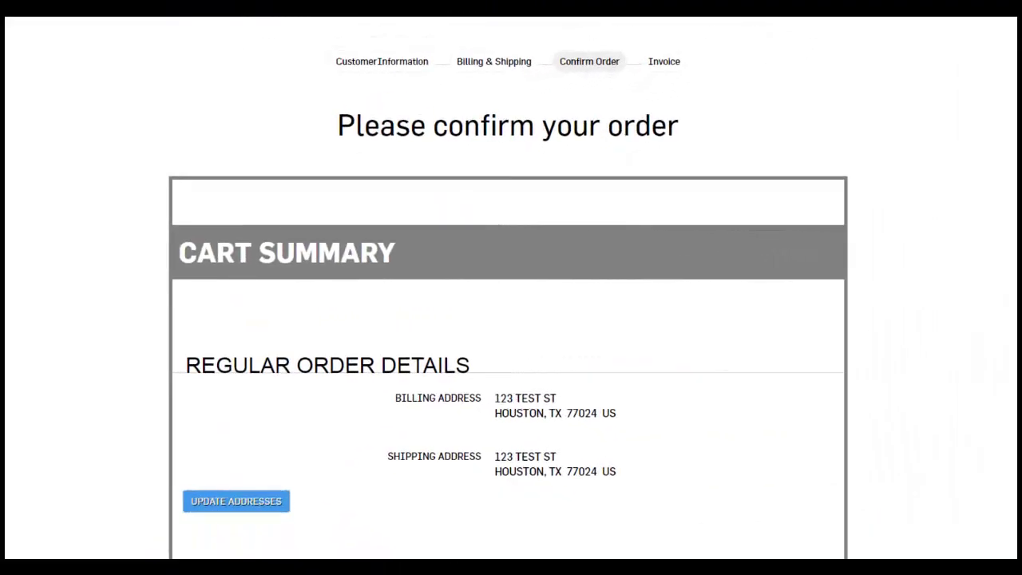
# Review the confirmation page's $82.50 regular order, $58.25 autoship order and customer details
pyautogui.scroll(-5, 508, 319)
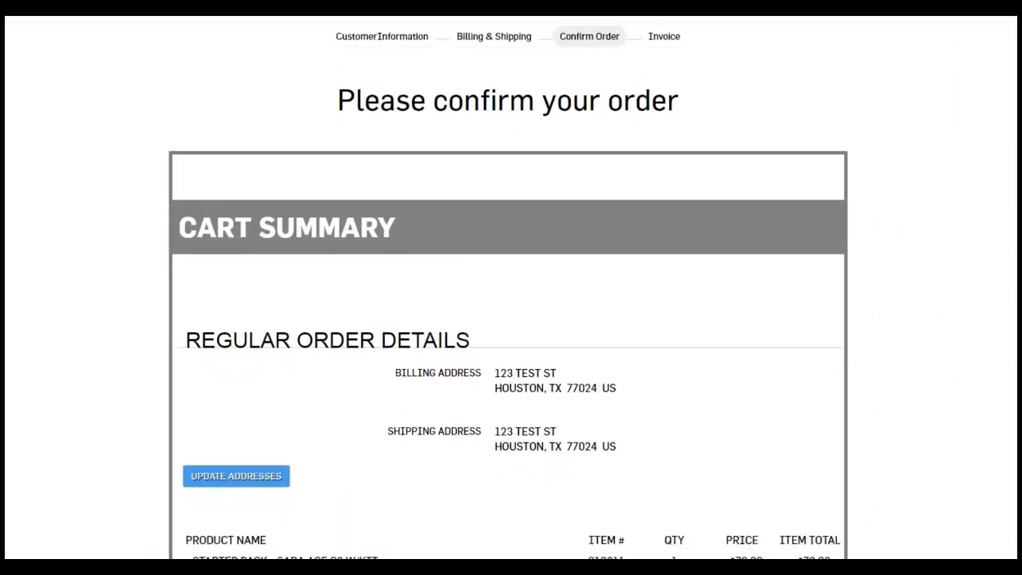
pyautogui.scroll(-3, 508, 319)
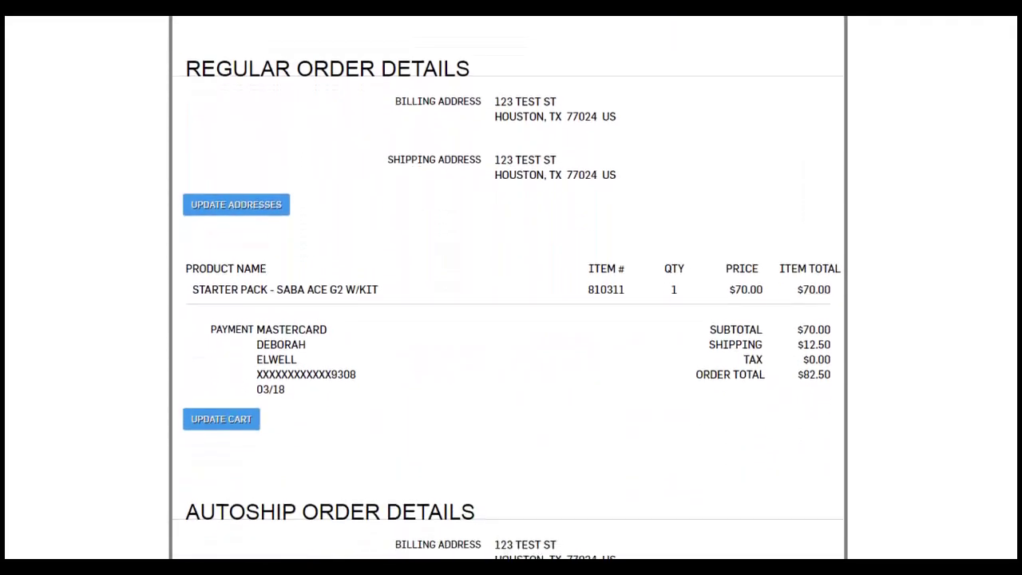
pyautogui.scroll(-5, 508, 291)
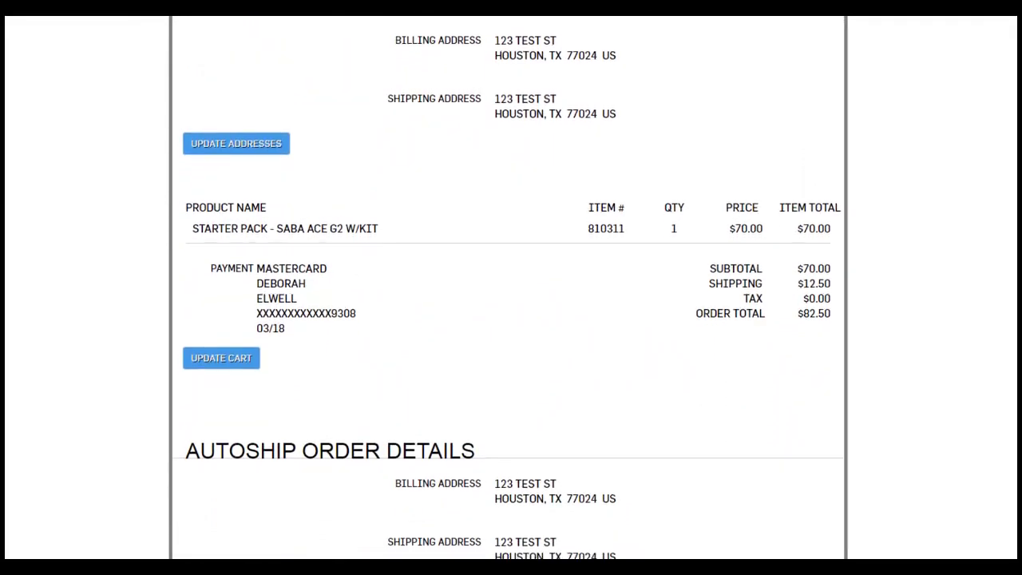
pyautogui.scroll(-1, 508, 291)
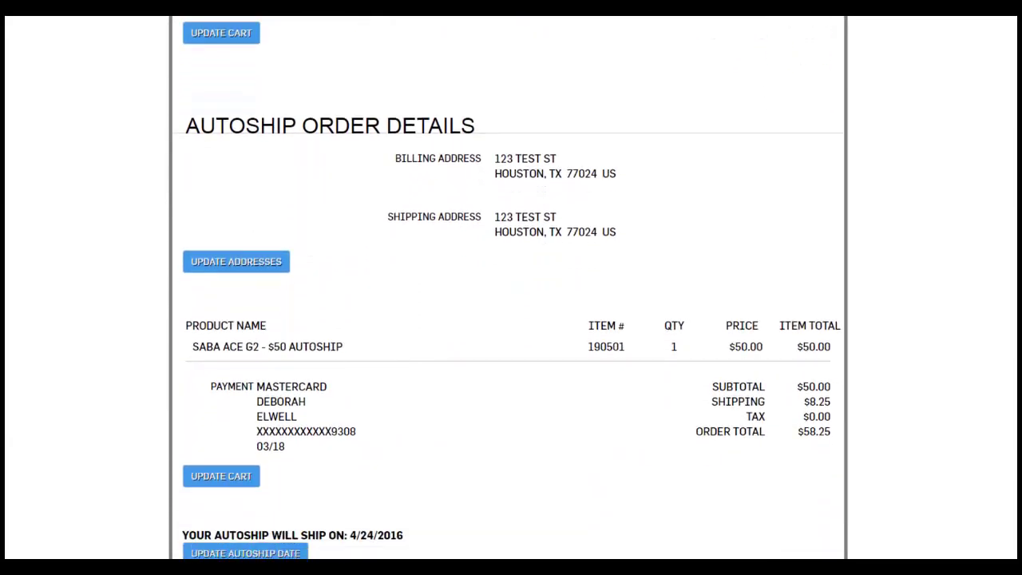
pyautogui.scroll(-6, 508, 287)
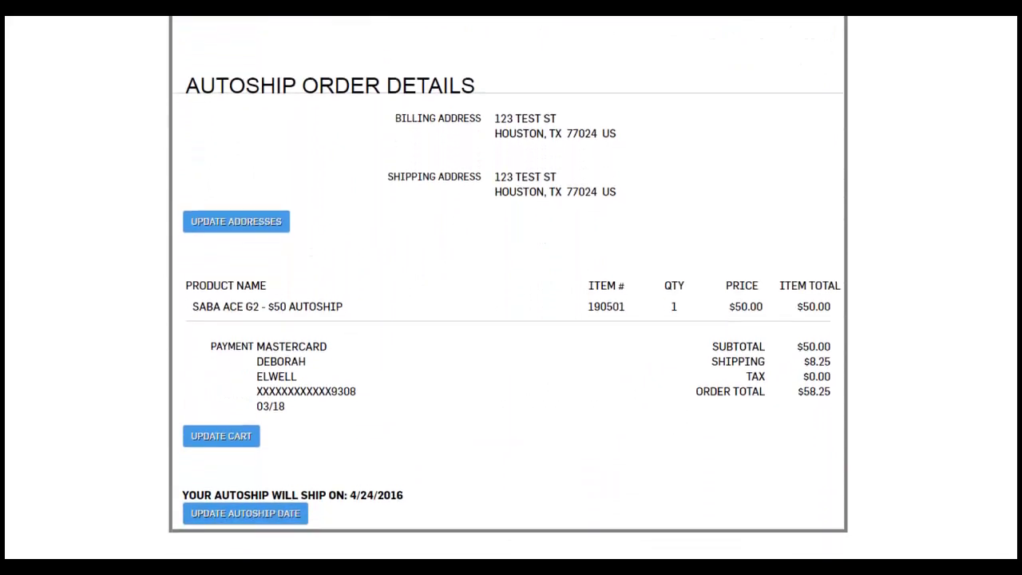
pyautogui.scroll(-6, 508, 287)
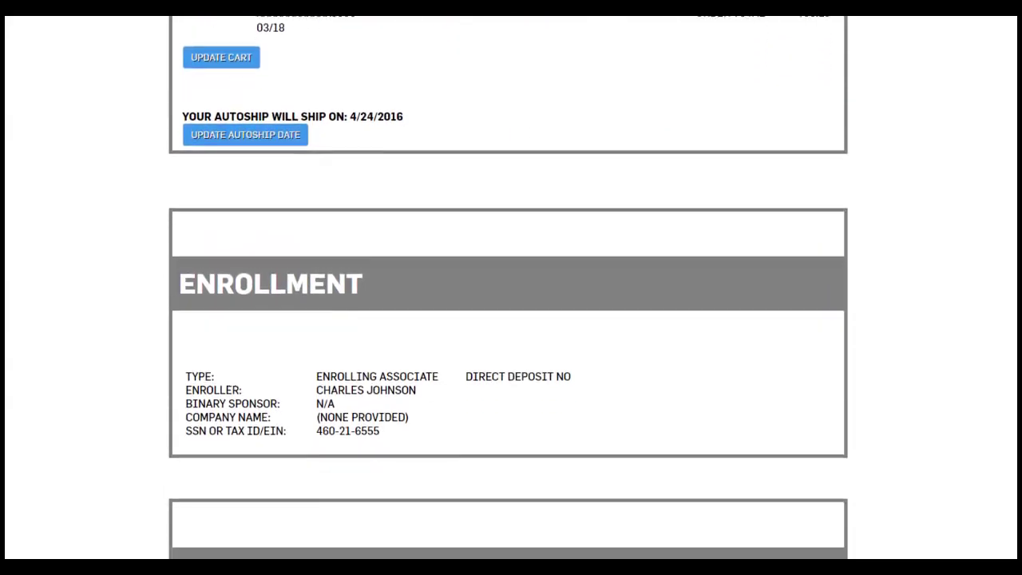
pyautogui.scroll(-3, 508, 288)
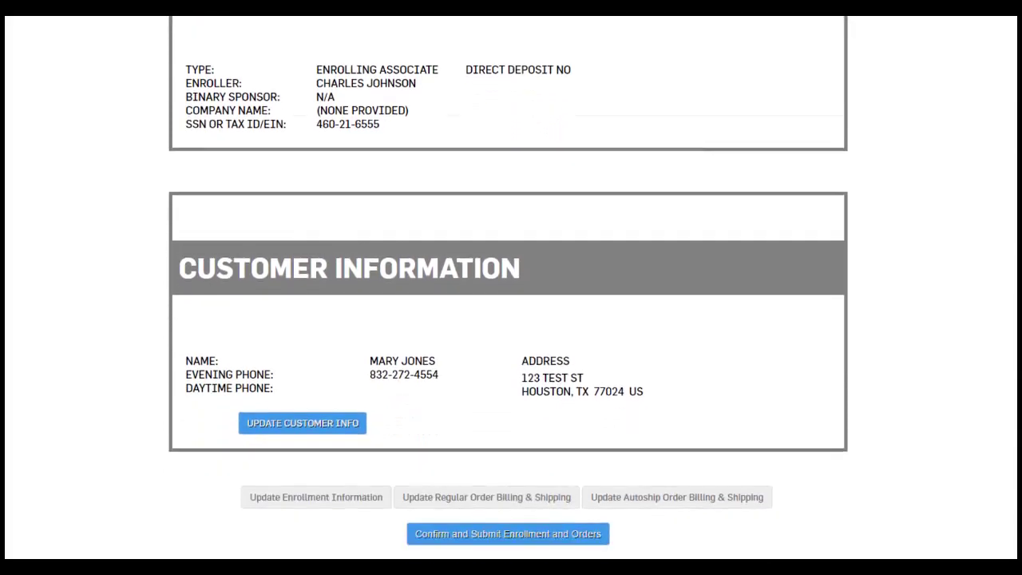